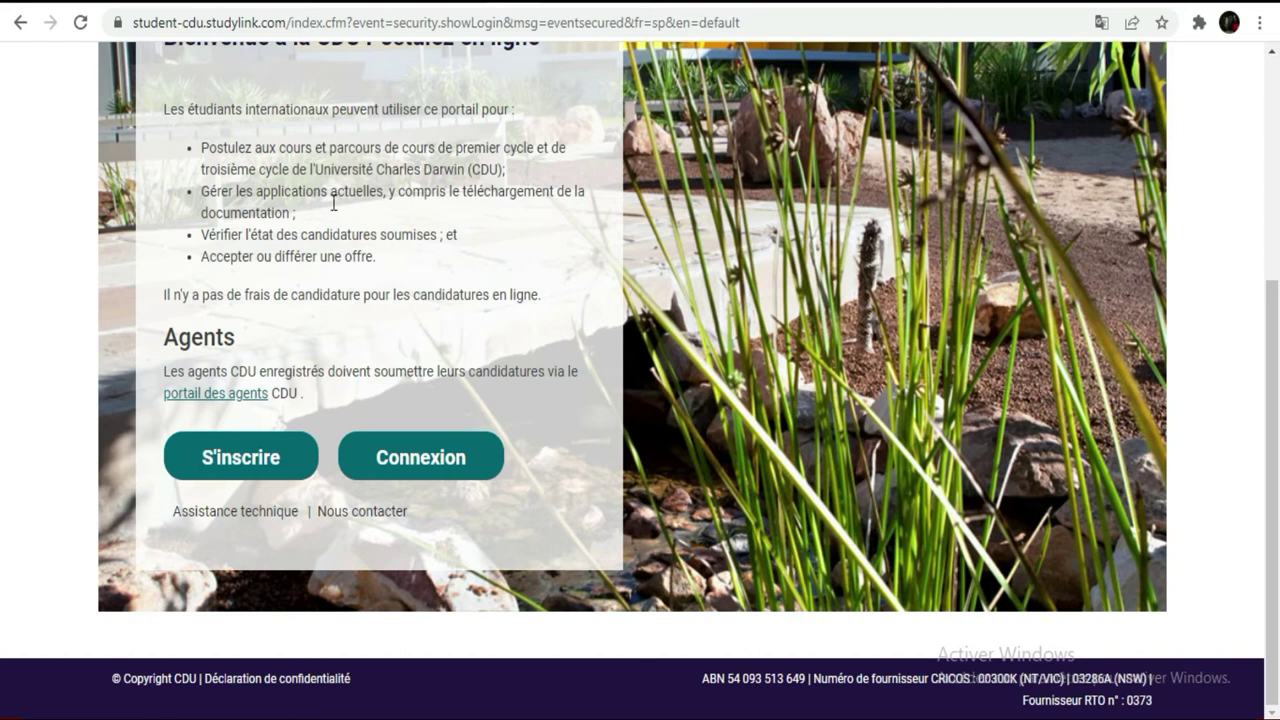
- Review the portal's application information and the note on application fees, and open the new student registration form
{"action": "scroll", "coordinate": [451, 221], "scroll_direction": "up", "scroll_amount": 1}
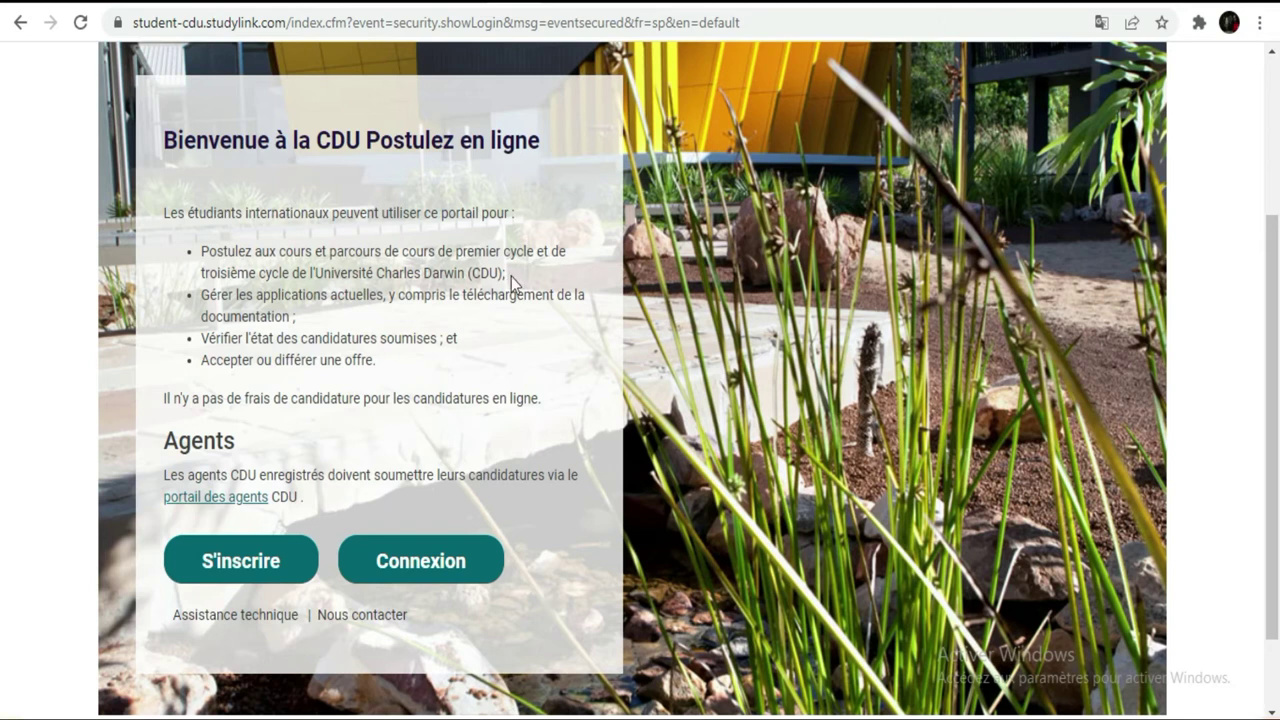
{"action": "left_click_drag", "start_coordinate": [208, 251], "coordinate": [535, 251]}
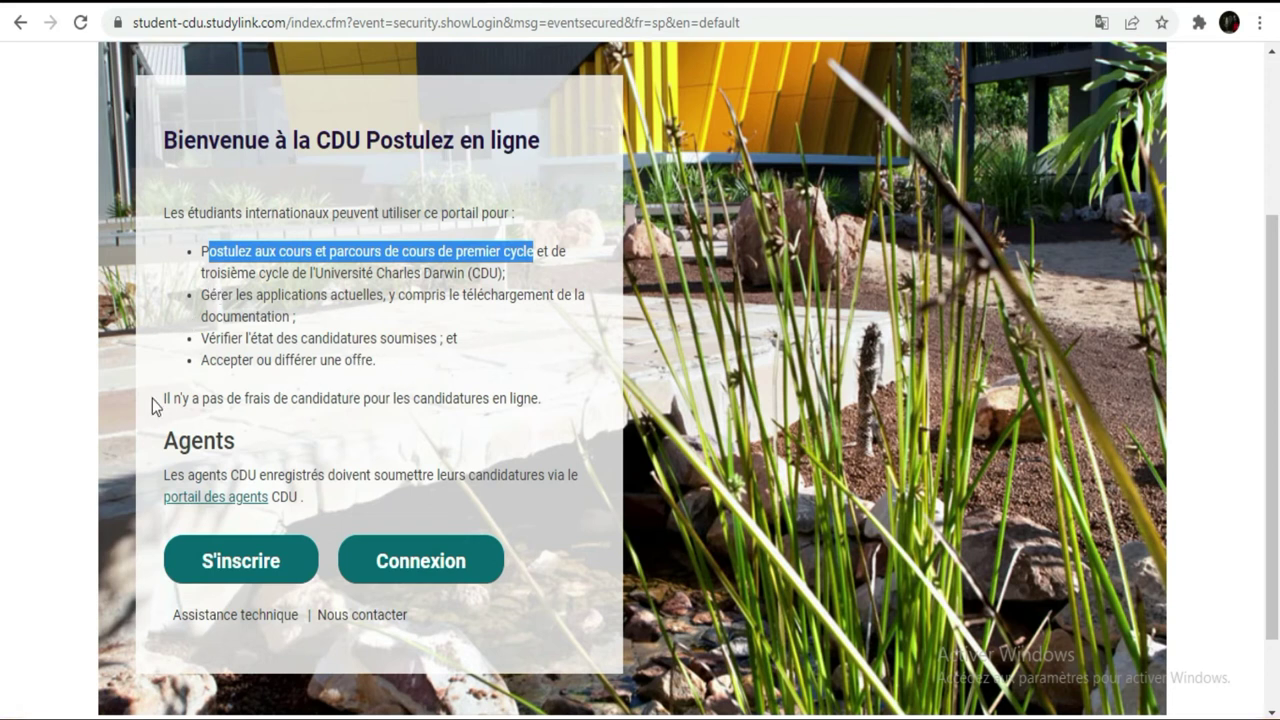
{"action": "left_click_drag", "start_coordinate": [163, 398], "coordinate": [556, 412]}
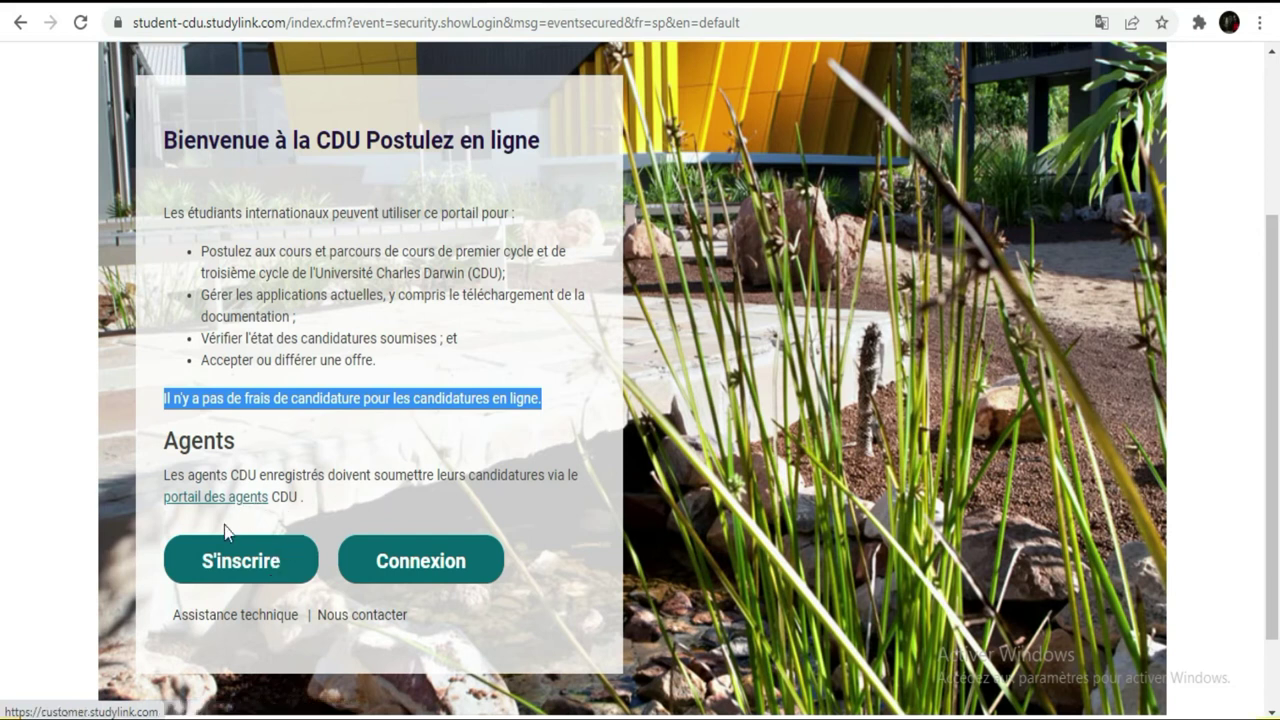
{"action": "left_click", "coordinate": [237, 557]}
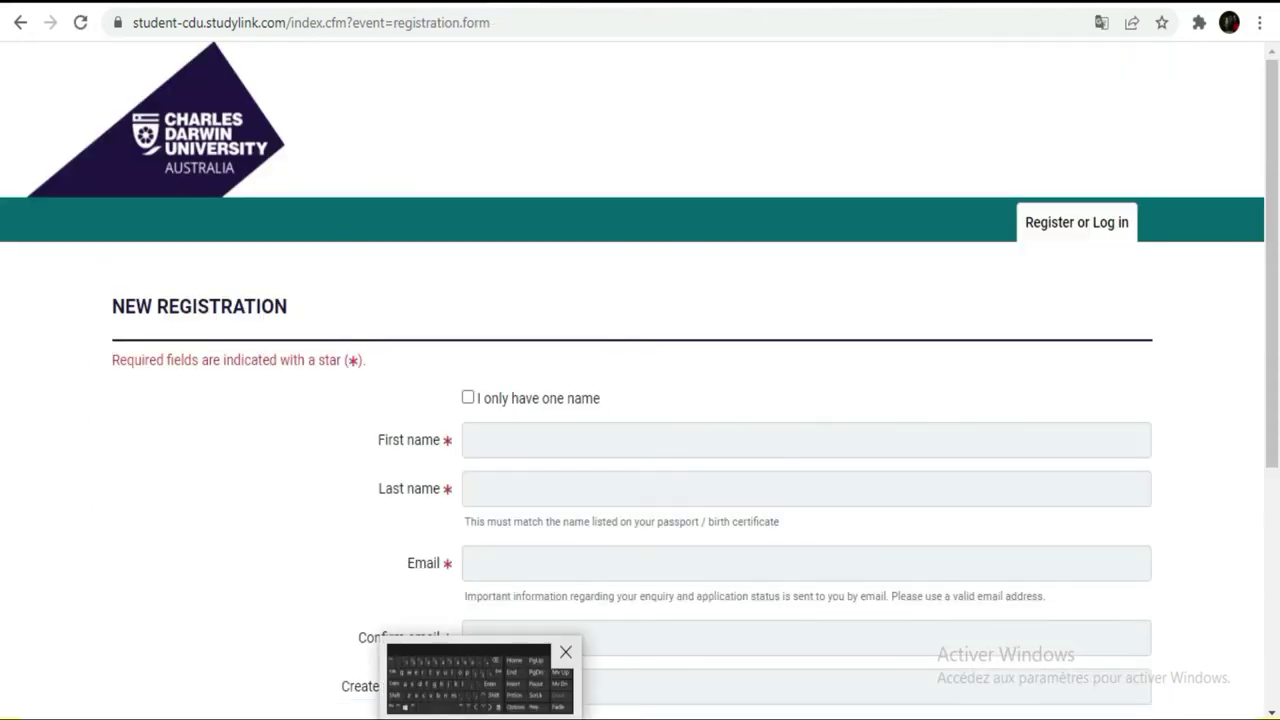
- Bring up the on-screen keyboard and move it above the registration form's fields
{"action": "left_click", "coordinate": [480, 670]}
{"action": "scroll", "coordinate": [1045, 310], "scroll_direction": "down", "scroll_amount": 5}
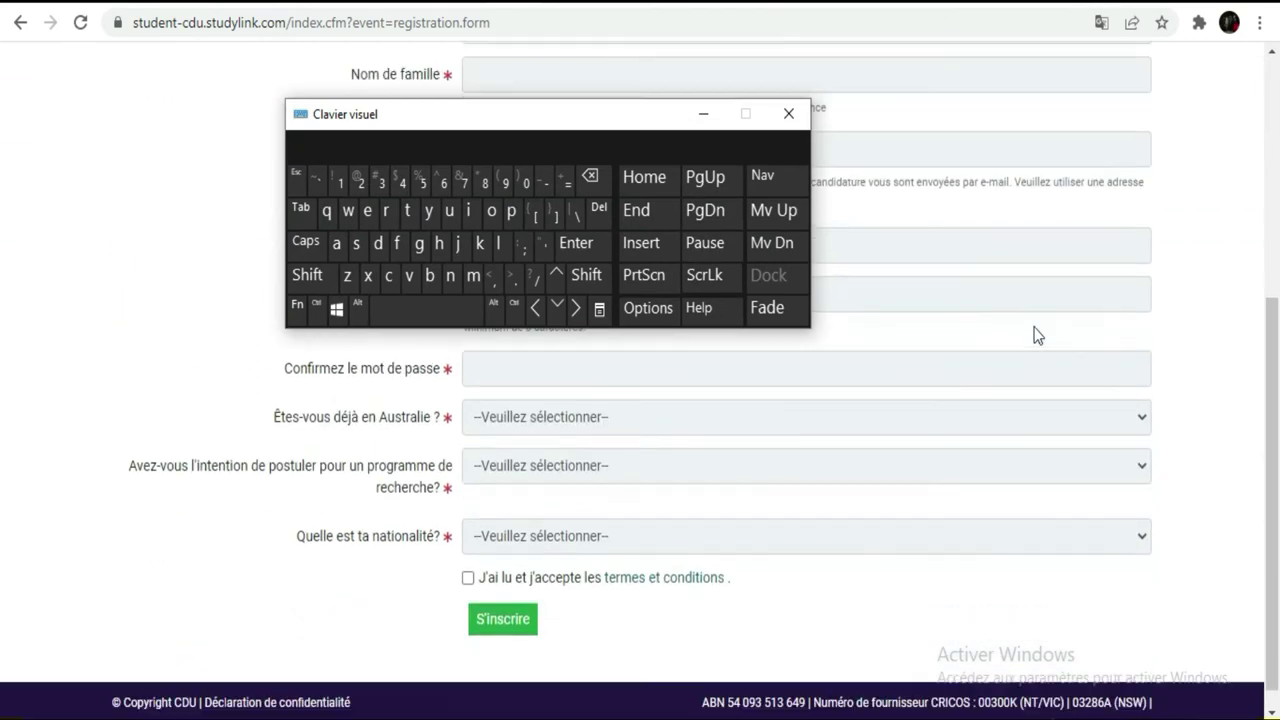
{"action": "scroll", "coordinate": [1033, 328], "scroll_direction": "up", "scroll_amount": 4}
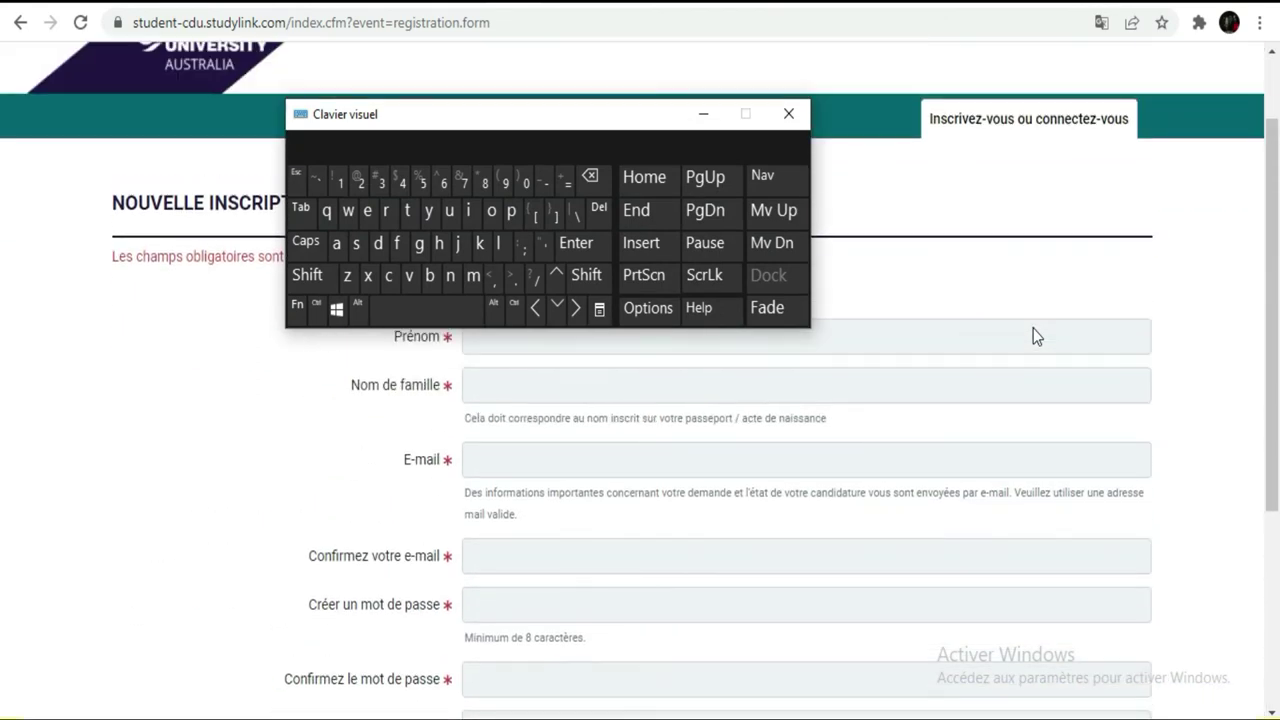
{"action": "scroll", "coordinate": [1033, 328], "scroll_direction": "up", "scroll_amount": 1}
{"action": "left_click_drag", "start_coordinate": [589, 122], "coordinate": [896, 47]}
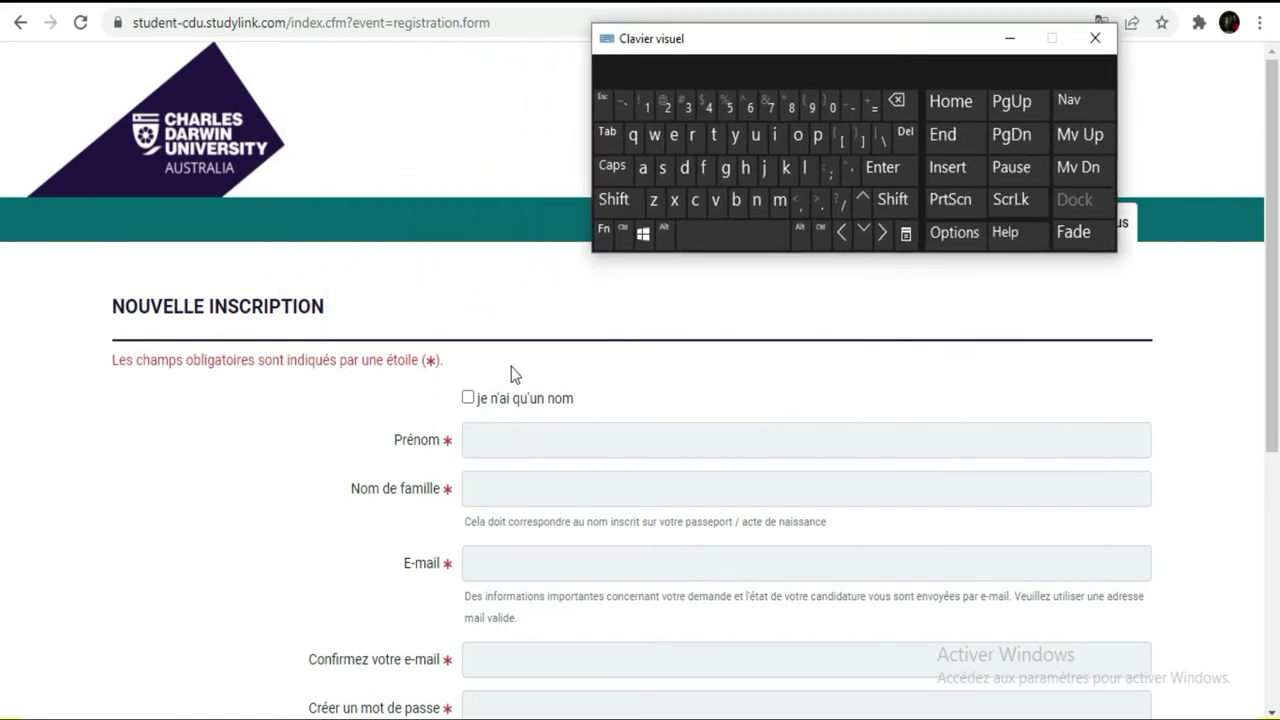
- Mark the registrant as having only one name and look over the resulting form fields
{"action": "left_click", "coordinate": [467, 399]}
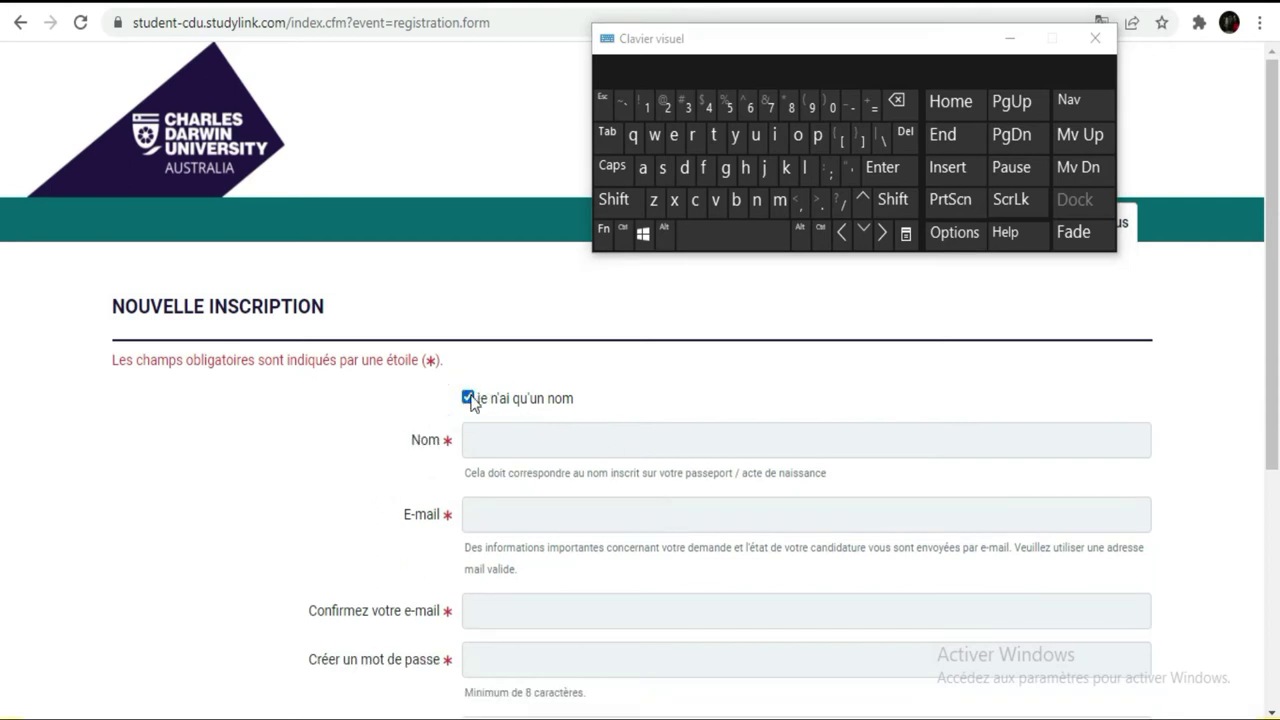
{"action": "scroll", "coordinate": [590, 395], "scroll_direction": "down", "scroll_amount": 2}
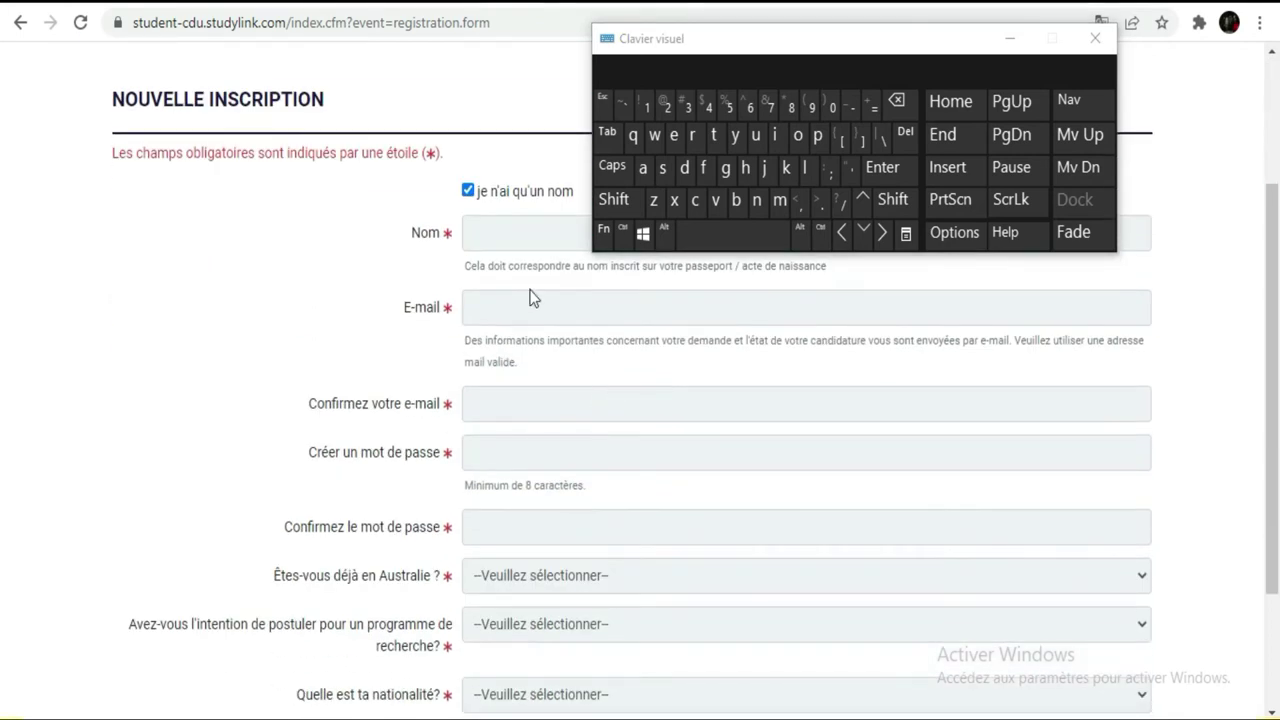
{"action": "scroll", "coordinate": [520, 296], "scroll_direction": "up", "scroll_amount": 1}
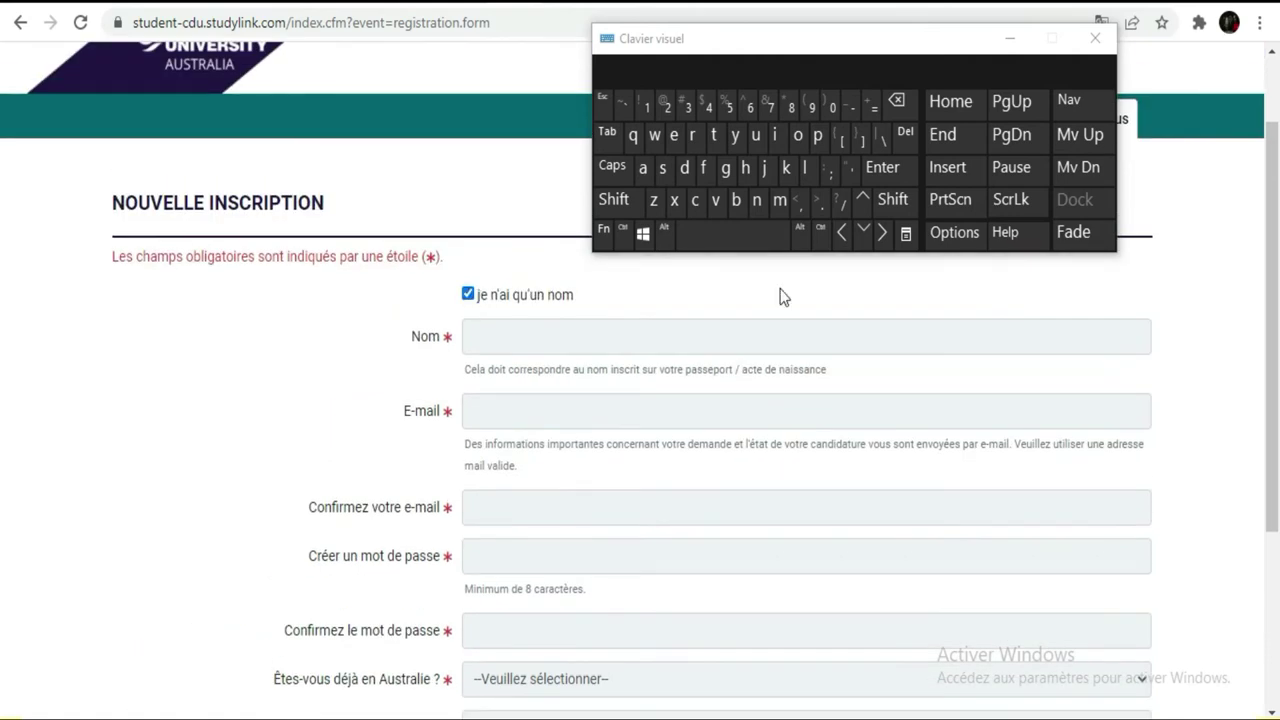
- Move the on-screen keyboard off the browser's translation control and show the registration form in English
{"action": "left_click_drag", "start_coordinate": [885, 55], "coordinate": [340, 42]}
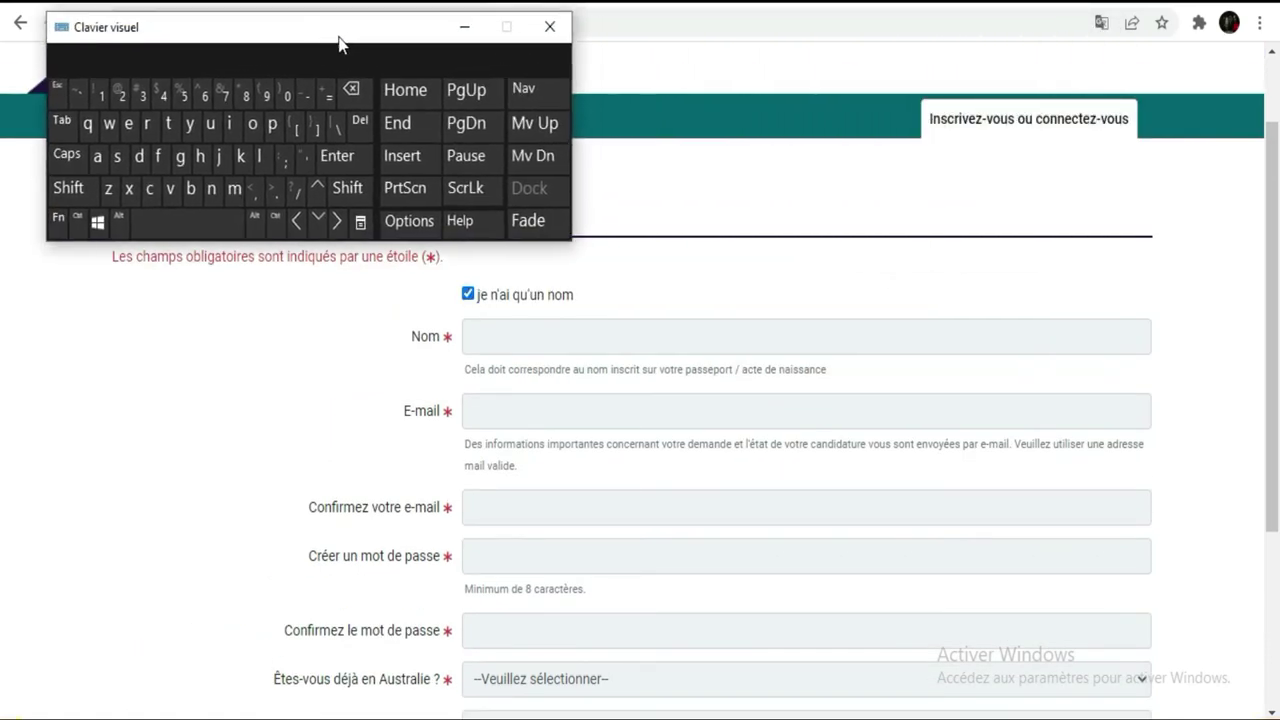
{"action": "left_click", "coordinate": [1101, 22]}
{"action": "left_click", "coordinate": [947, 63]}
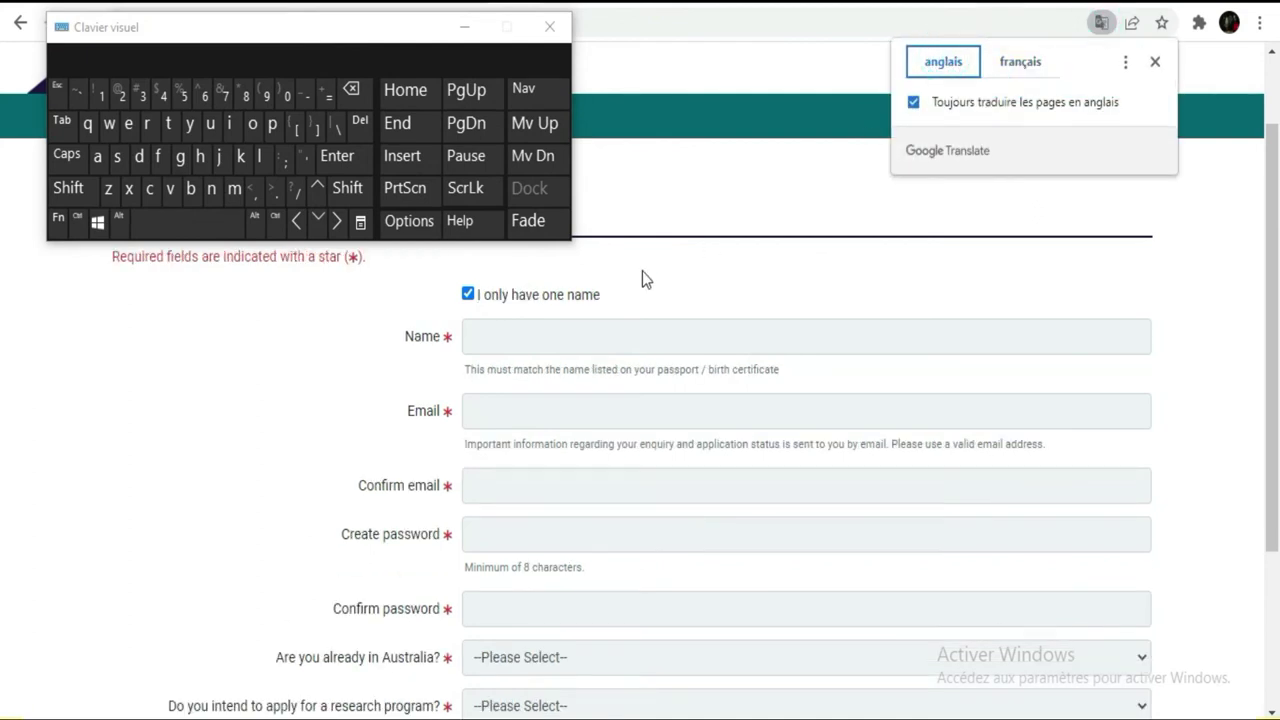
- Clear the single-name option so first and last names are separate, and translate the form back into French
{"action": "left_click", "coordinate": [468, 294]}
{"action": "left_click", "coordinate": [565, 337]}
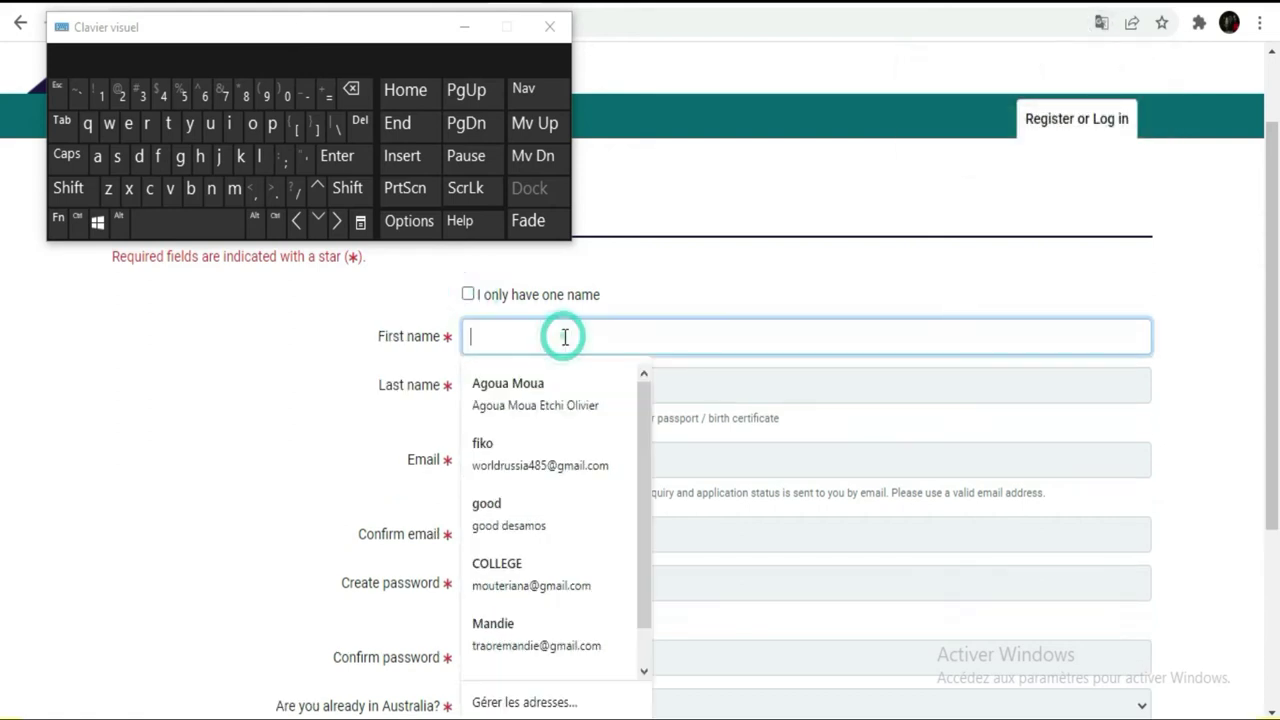
{"action": "key", "text": "Tab"}
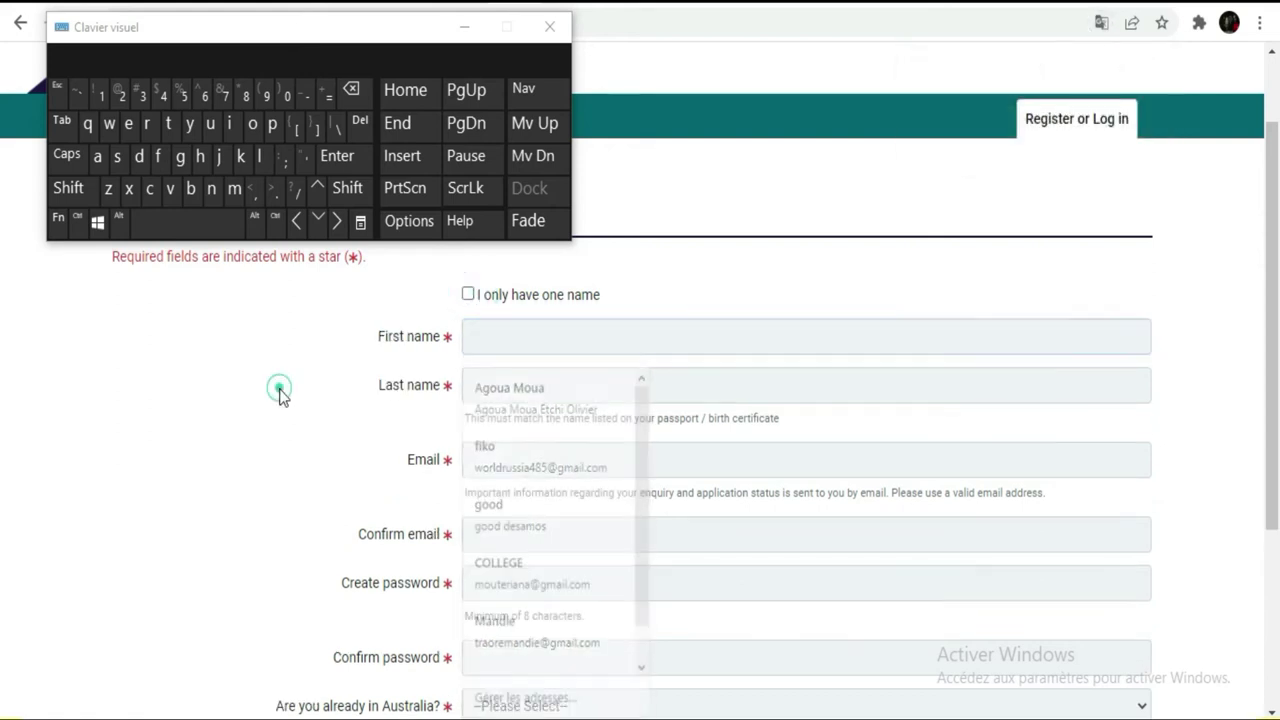
{"action": "left_click", "coordinate": [1101, 22]}
{"action": "left_click", "coordinate": [1053, 70]}
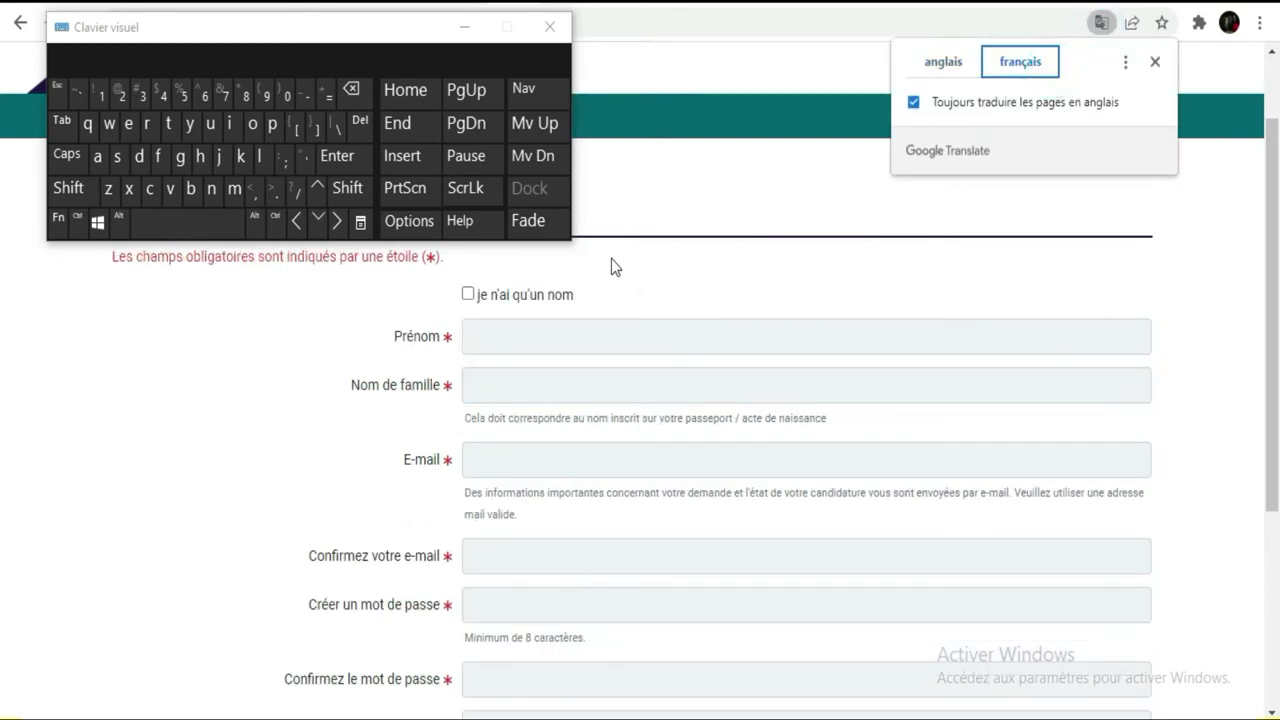
- Enter the applicant's first name in the Prénom field using the on-screen keyboard
{"action": "left_click", "coordinate": [523, 329]}
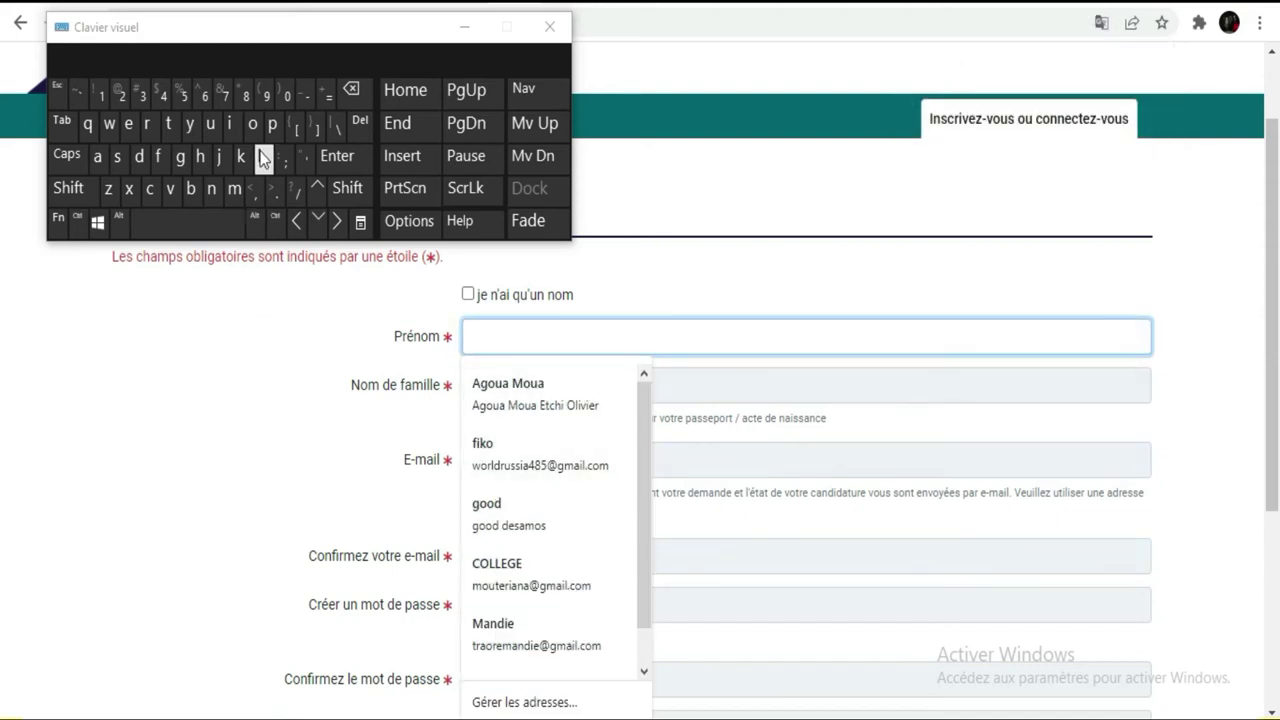
{"action": "left_click", "coordinate": [180, 157]}
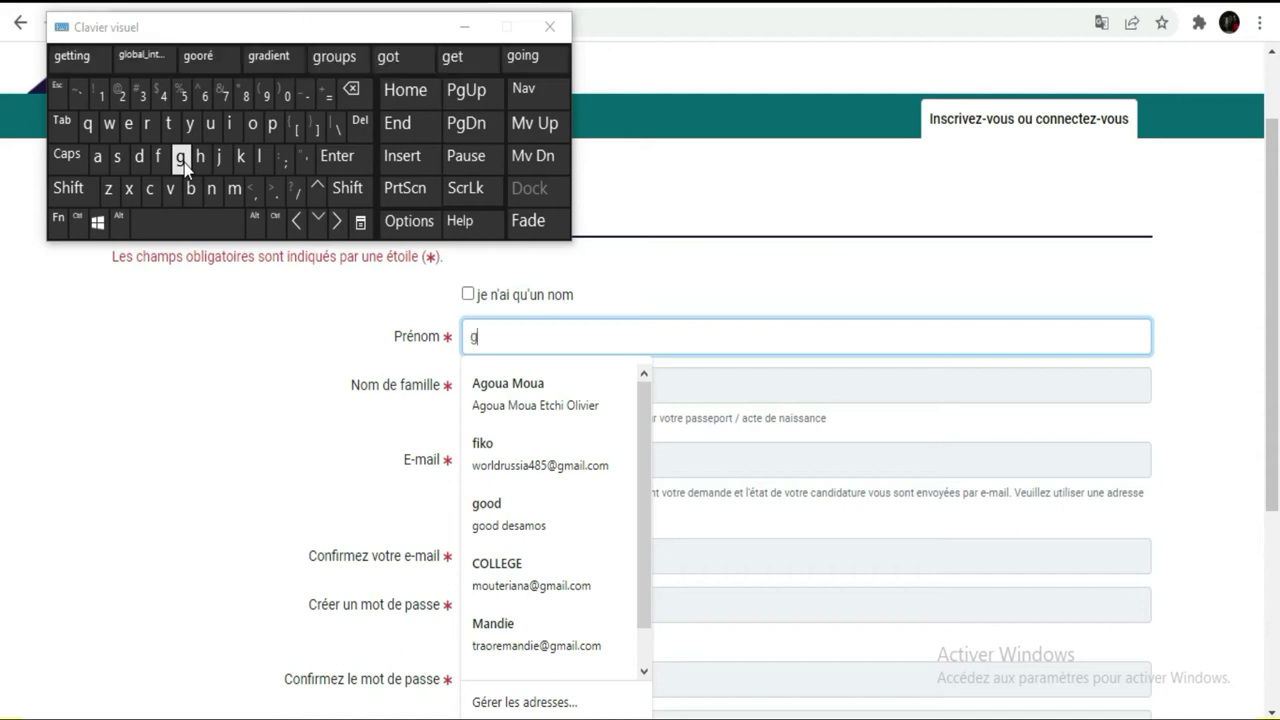
{"action": "left_click", "coordinate": [254, 134]}
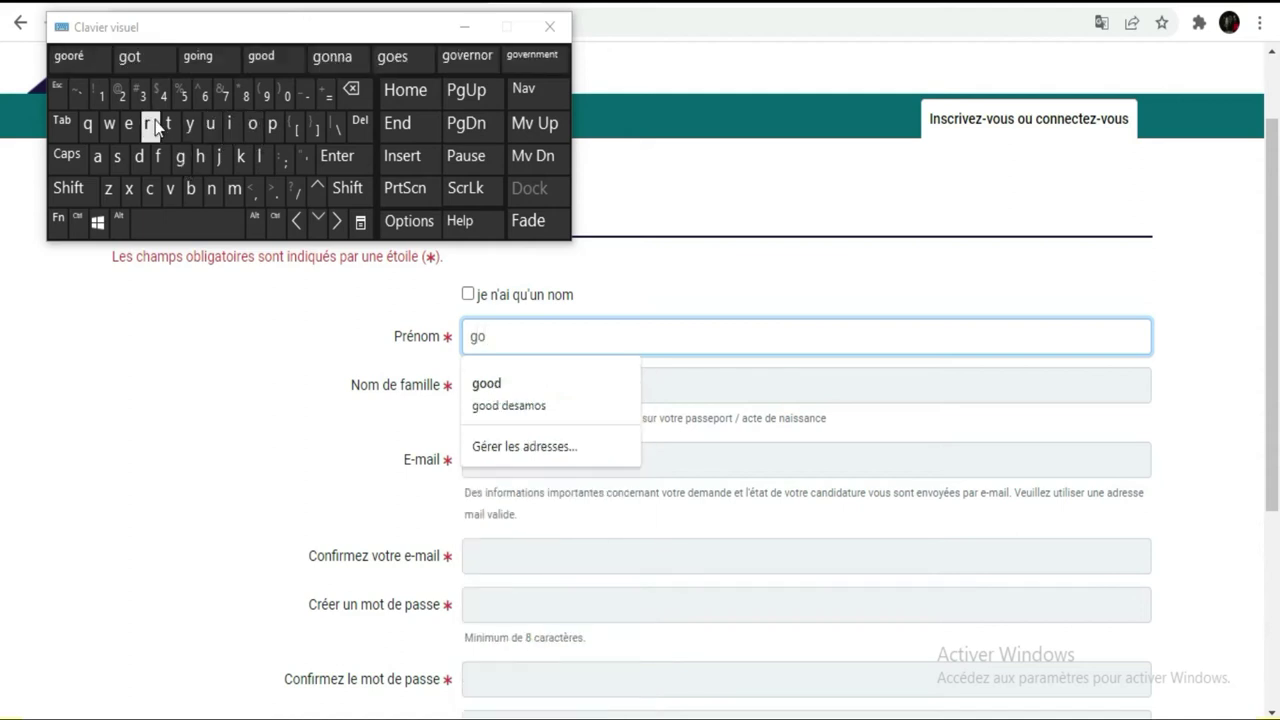
{"action": "left_click", "coordinate": [152, 122]}
{"action": "left_click", "coordinate": [158, 157]}
- Enter the applicant's last name in the Nom de famille field using the on-screen keyboard
{"action": "left_click", "coordinate": [502, 390]}
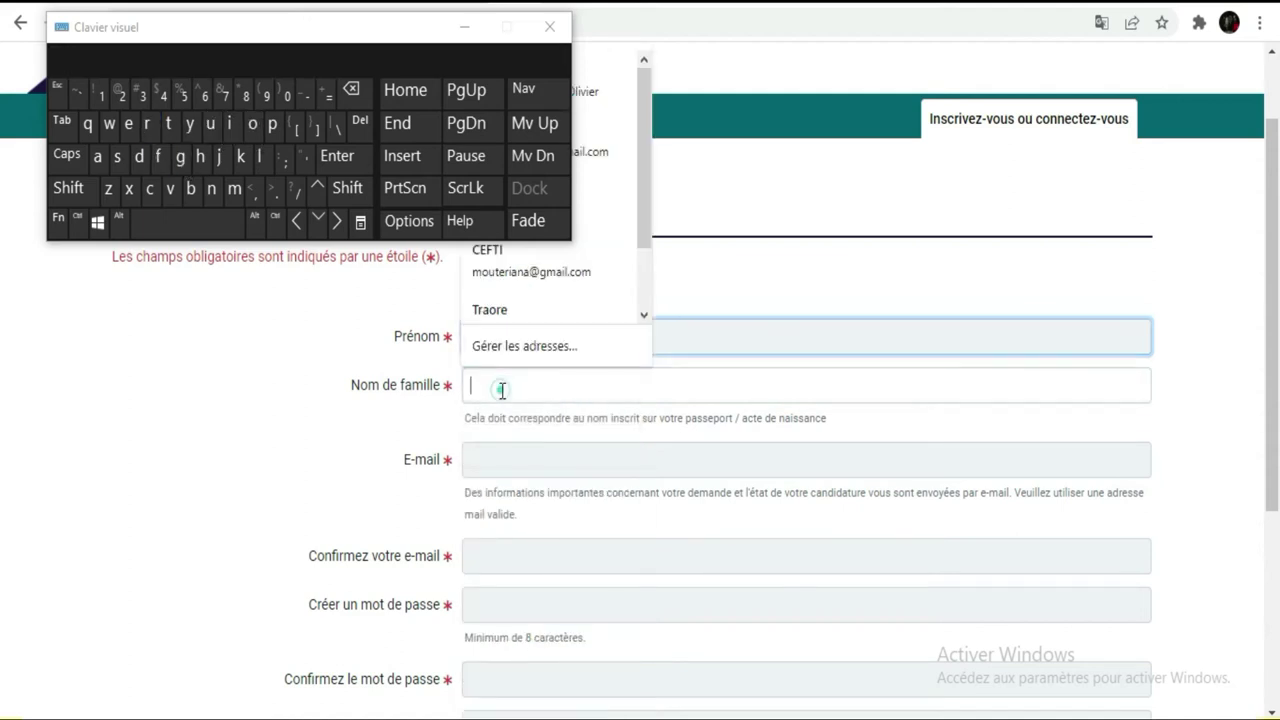
{"action": "left_click", "coordinate": [190, 188]}
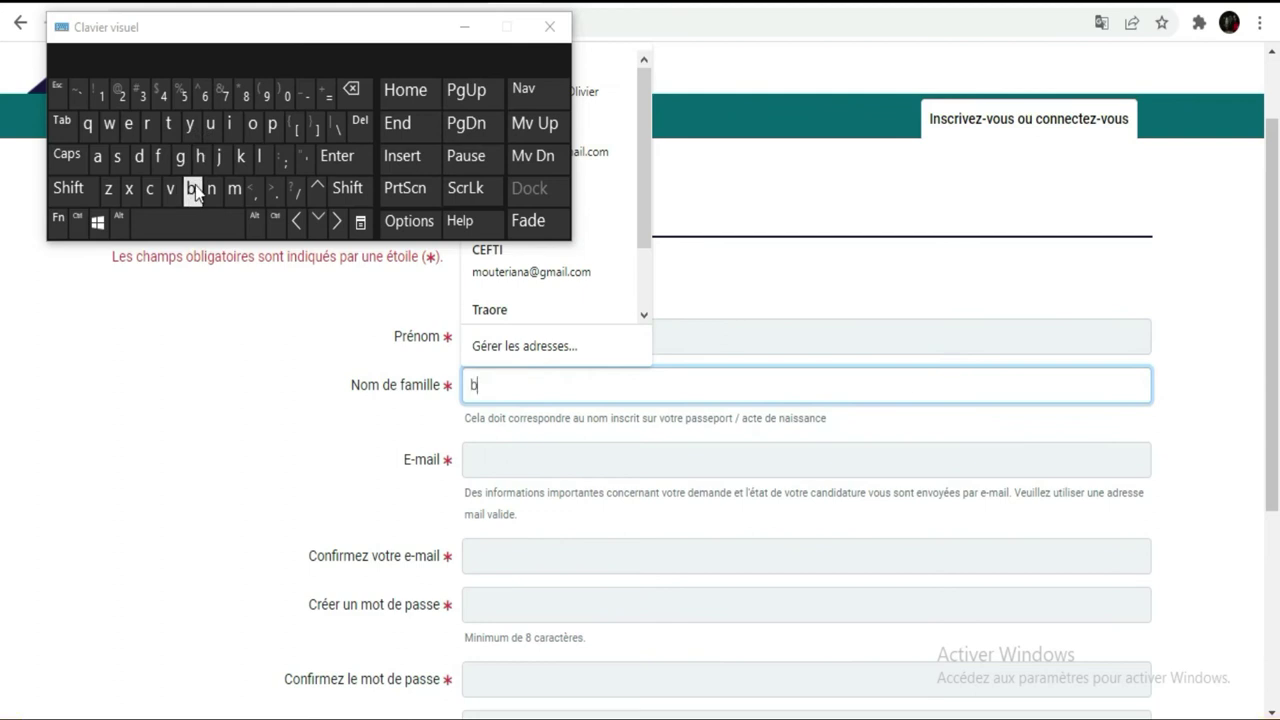
{"action": "left_click", "coordinate": [229, 123]}
{"action": "left_click", "coordinate": [259, 157]}
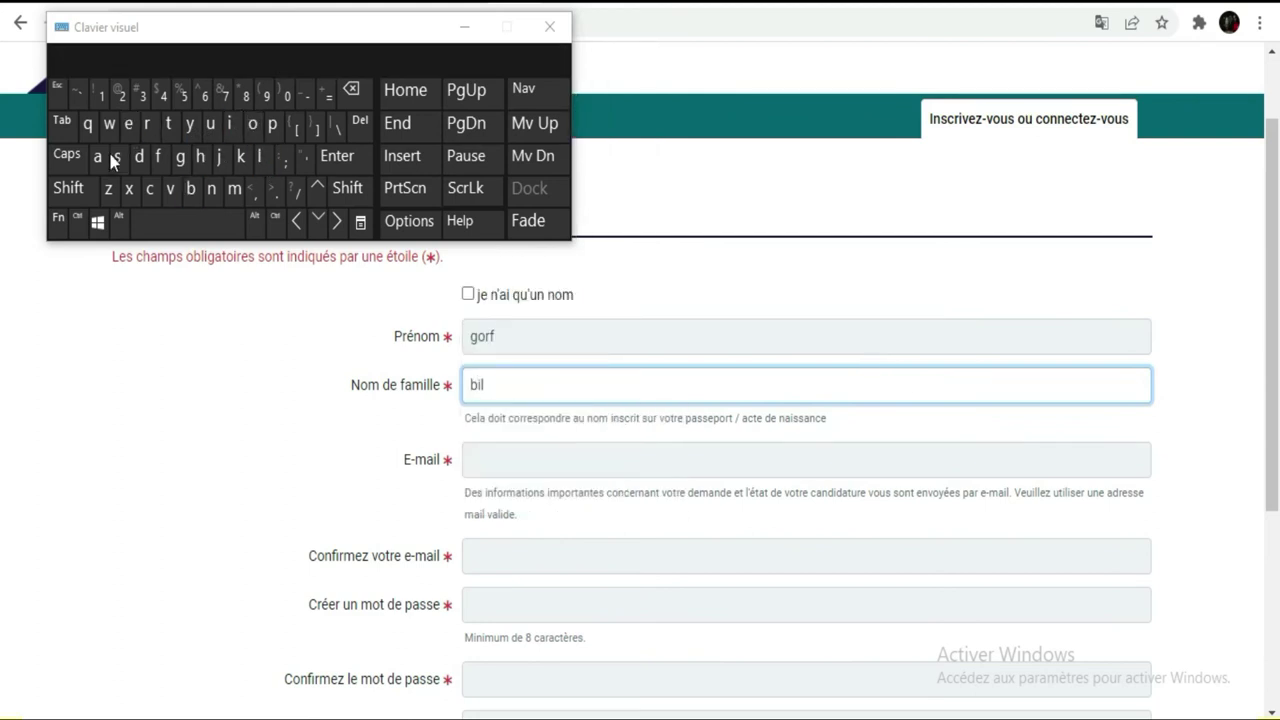
{"action": "left_click", "coordinate": [97, 158]}
{"action": "left_click", "coordinate": [170, 123]}
{"action": "left_click", "coordinate": [128, 123]}
{"action": "left_click", "coordinate": [147, 123]}
- Fill in the applicant's e-mail address in the E-mail field using the on-screen keyboard
{"action": "left_click", "coordinate": [760, 458]}
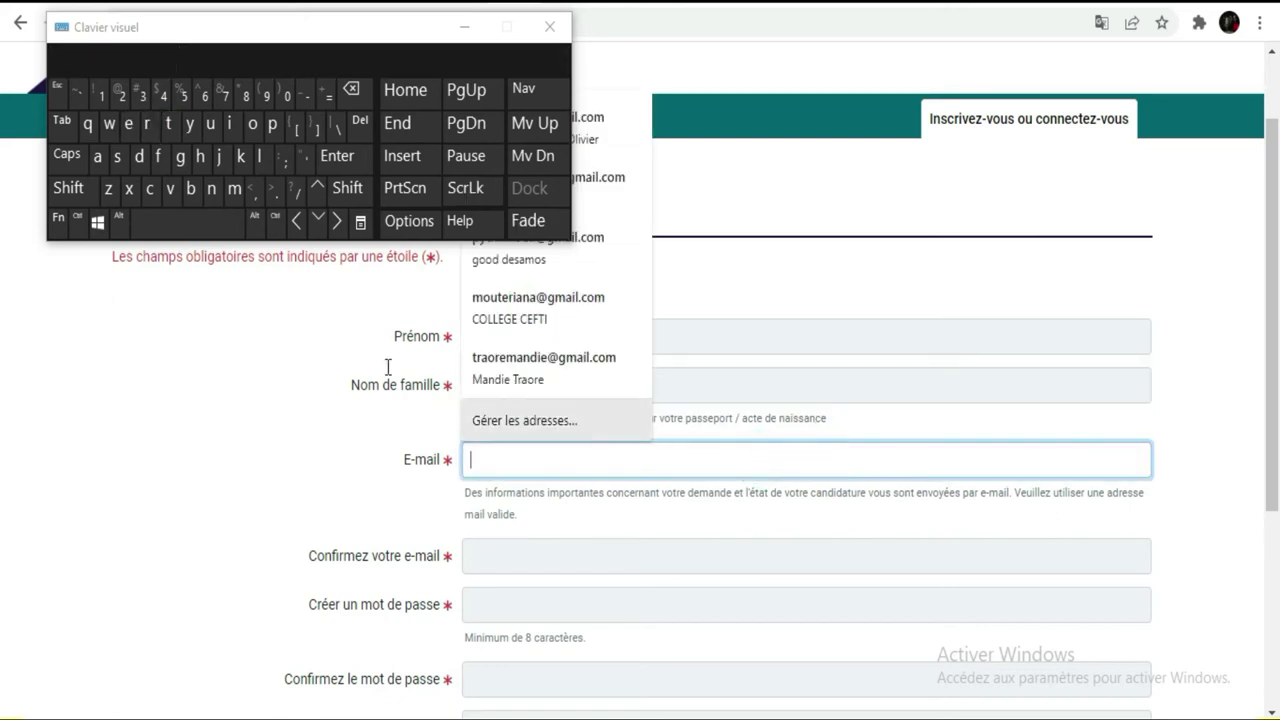
{"action": "left_click", "coordinate": [234, 188]}
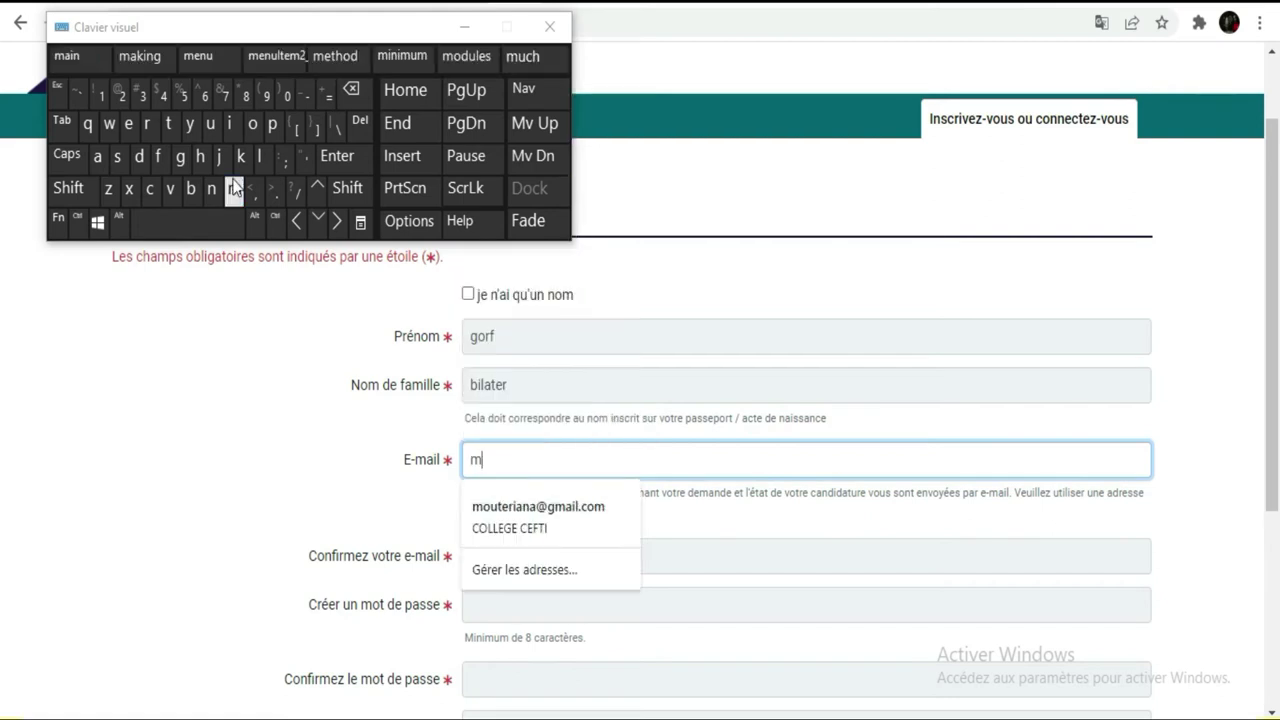
{"action": "left_click", "coordinate": [252, 124]}
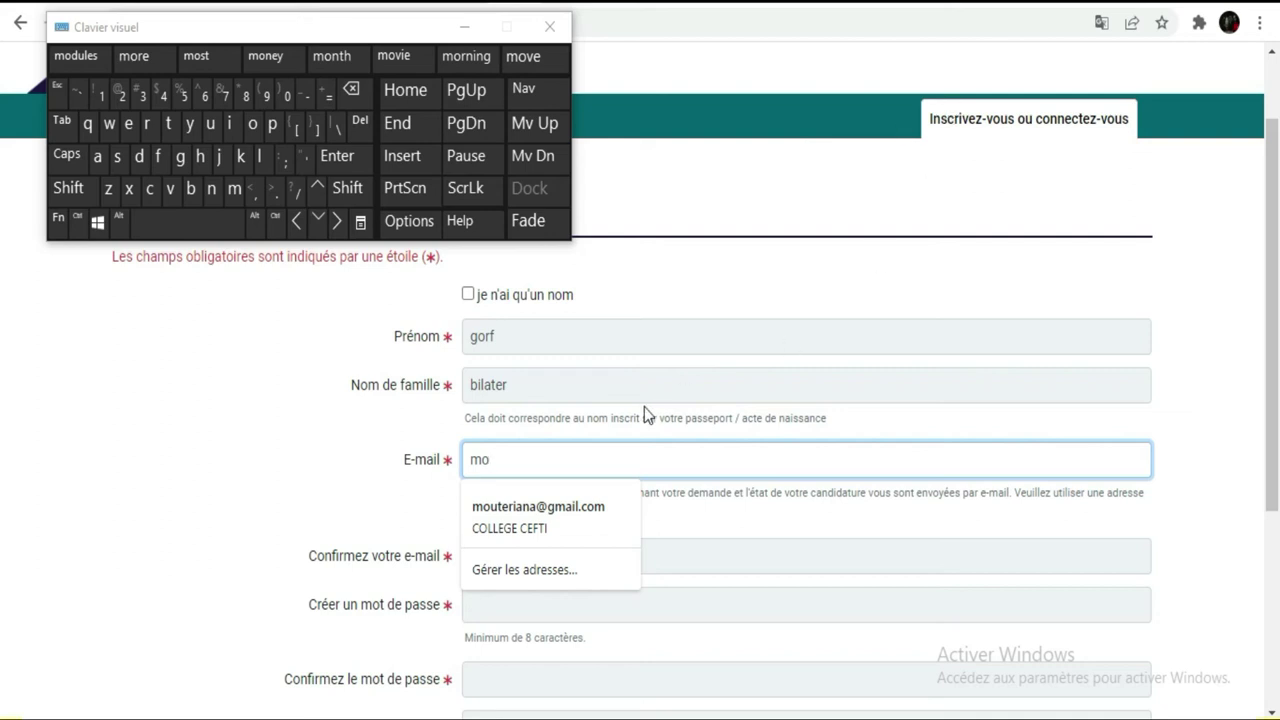
{"action": "left_click", "coordinate": [212, 190]}
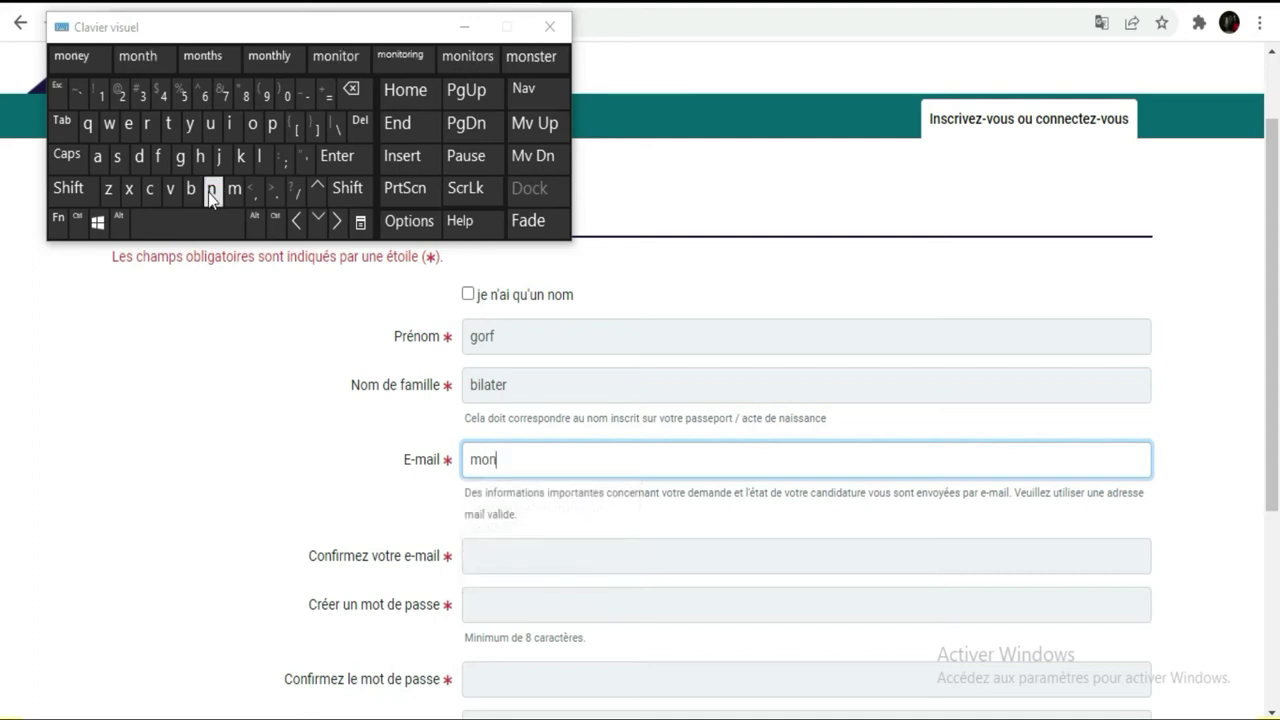
{"action": "left_click", "coordinate": [137, 157]}
{"action": "left_click", "coordinate": [130, 130]}
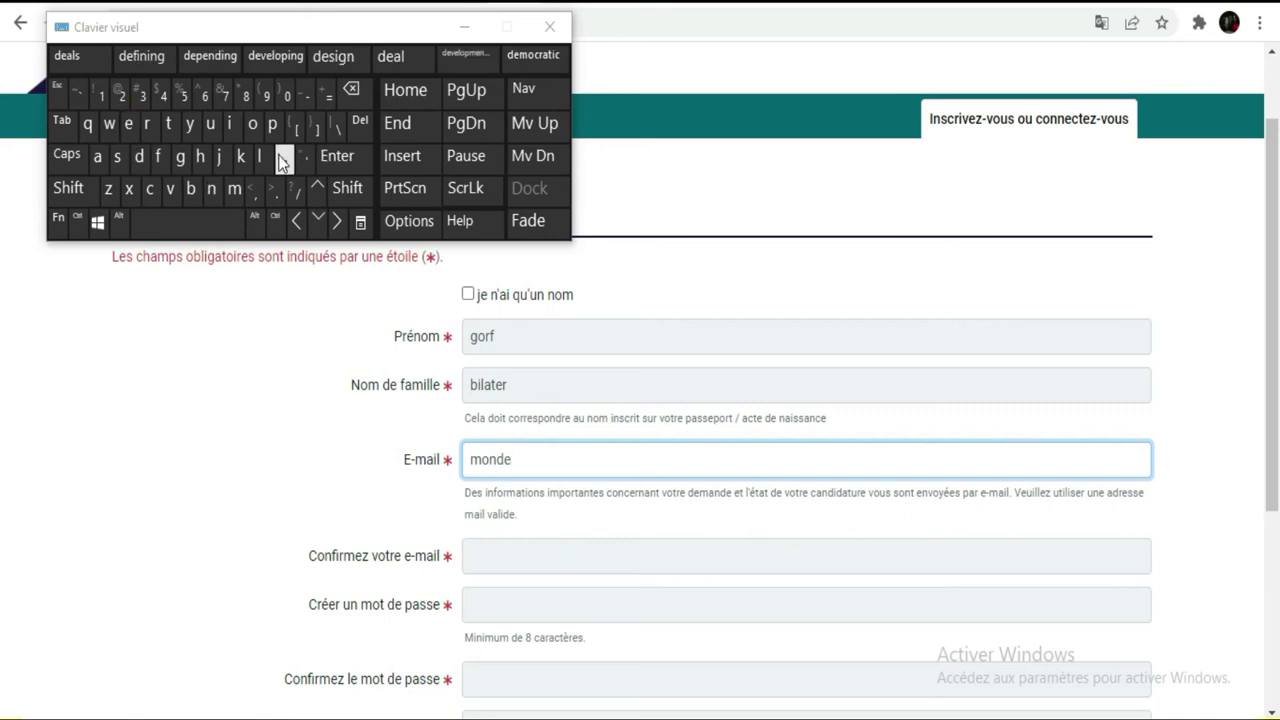
{"action": "left_click", "coordinate": [192, 190]}
{"action": "left_click", "coordinate": [253, 123]}
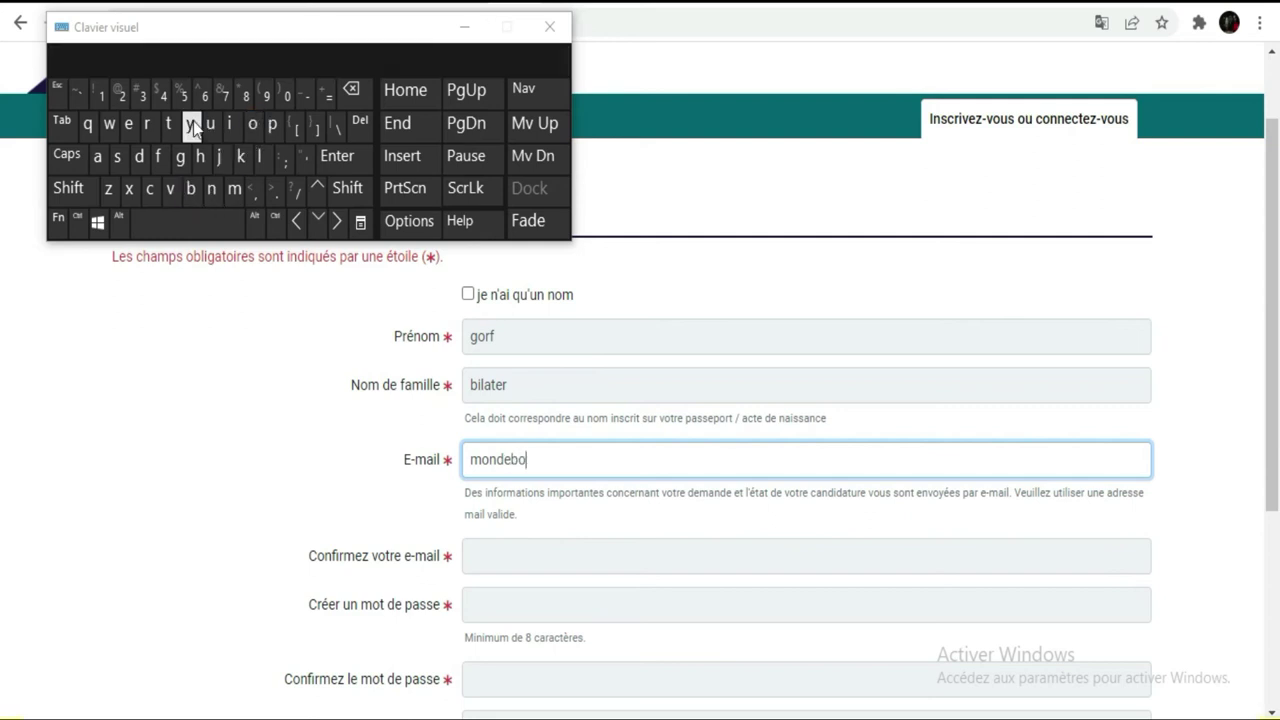
{"action": "left_click", "coordinate": [210, 128]}
{"action": "left_click", "coordinate": [150, 124]}
{"action": "left_click", "coordinate": [116, 166]}
{"action": "left_click", "coordinate": [130, 128]}
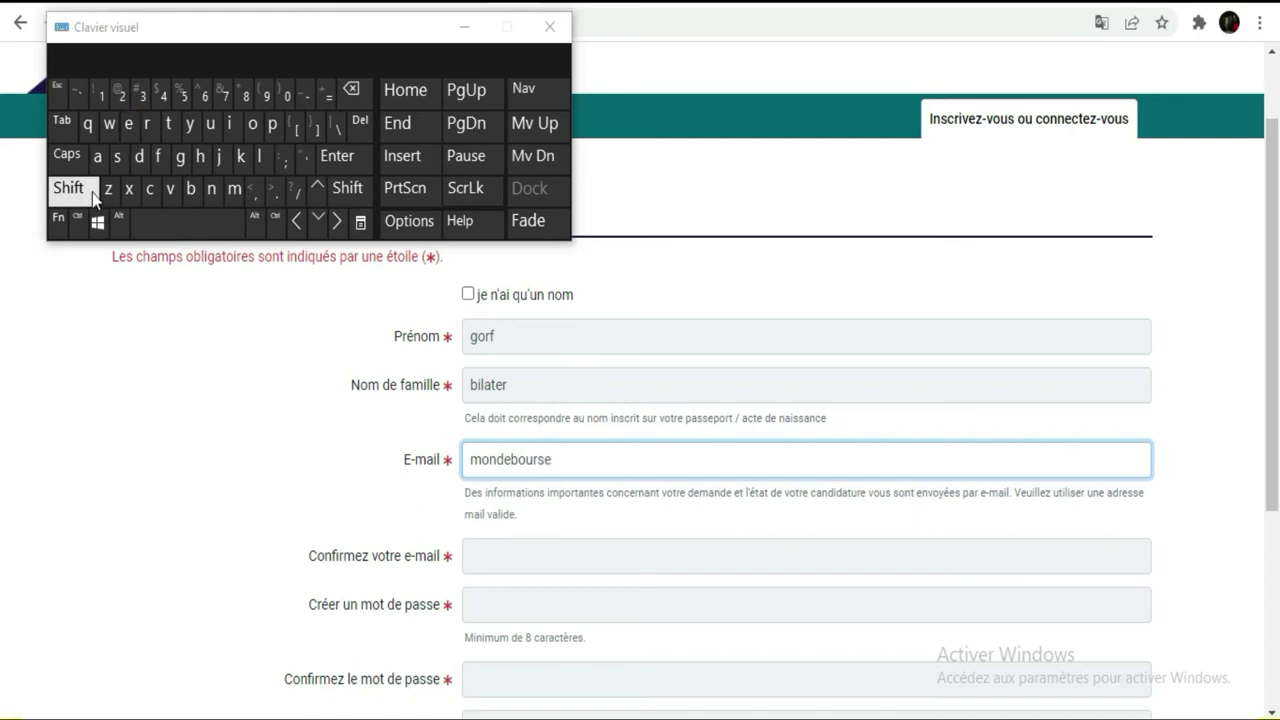
{"action": "left_click", "coordinate": [68, 188]}
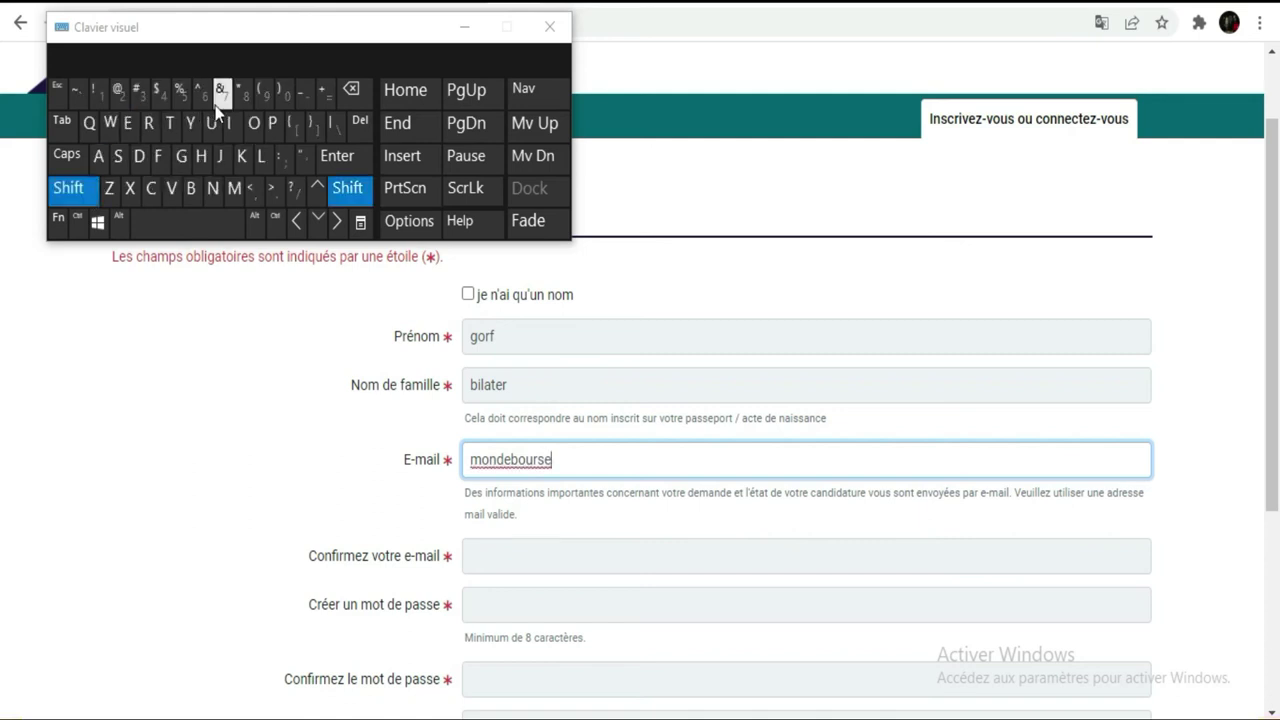
{"action": "left_click", "coordinate": [118, 96]}
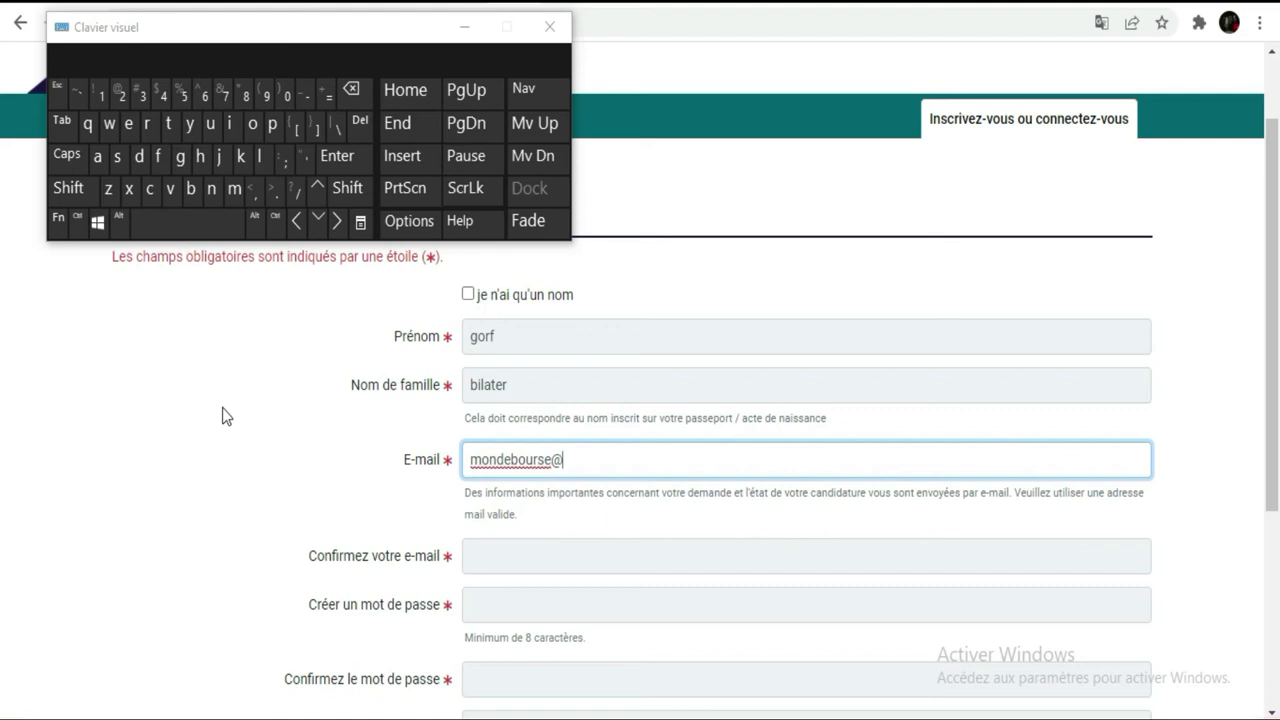
{"action": "left_click", "coordinate": [182, 160]}
{"action": "left_click", "coordinate": [232, 188]}
{"action": "left_click", "coordinate": [99, 157]}
{"action": "left_click", "coordinate": [229, 124]}
{"action": "left_click", "coordinate": [262, 160]}
{"action": "left_click", "coordinate": [275, 190]}
{"action": "left_click", "coordinate": [150, 189]}
{"action": "left_click", "coordinate": [254, 124]}
{"action": "left_click", "coordinate": [233, 188]}
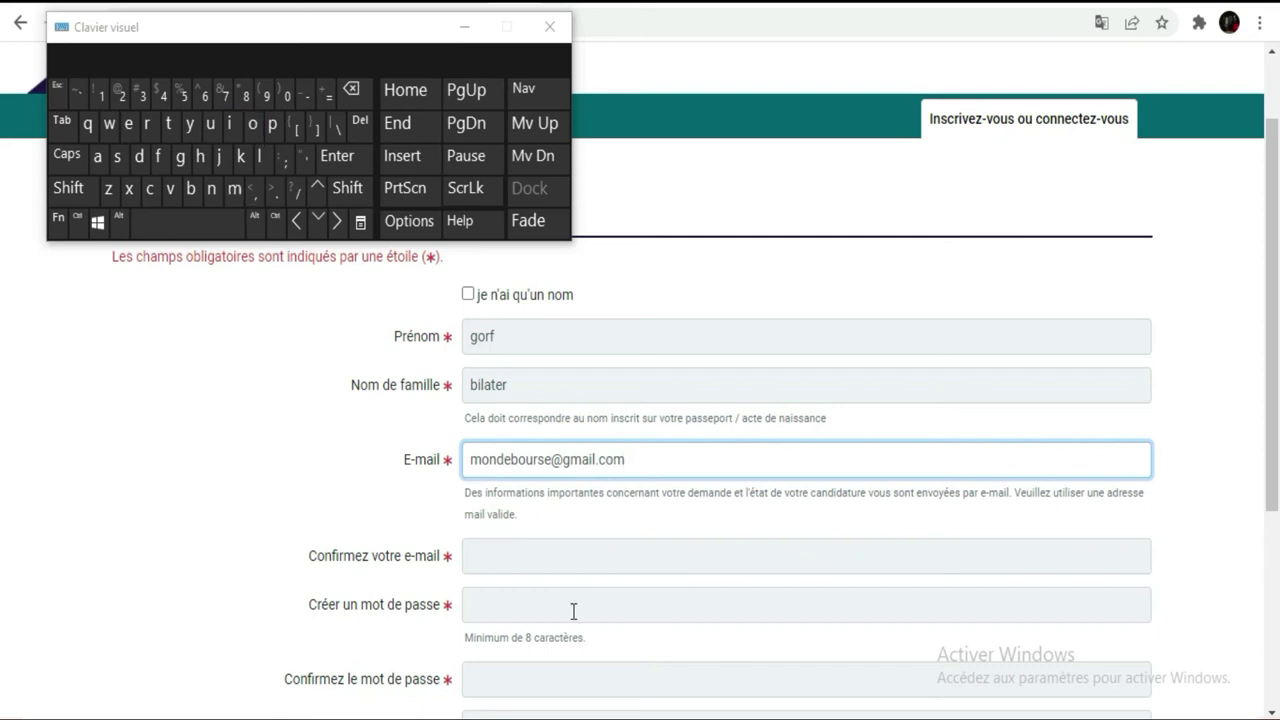
- Repeat the applicant's e-mail address in the Confirmez votre e-mail field using the on-screen keyboard
{"action": "left_click", "coordinate": [516, 550]}
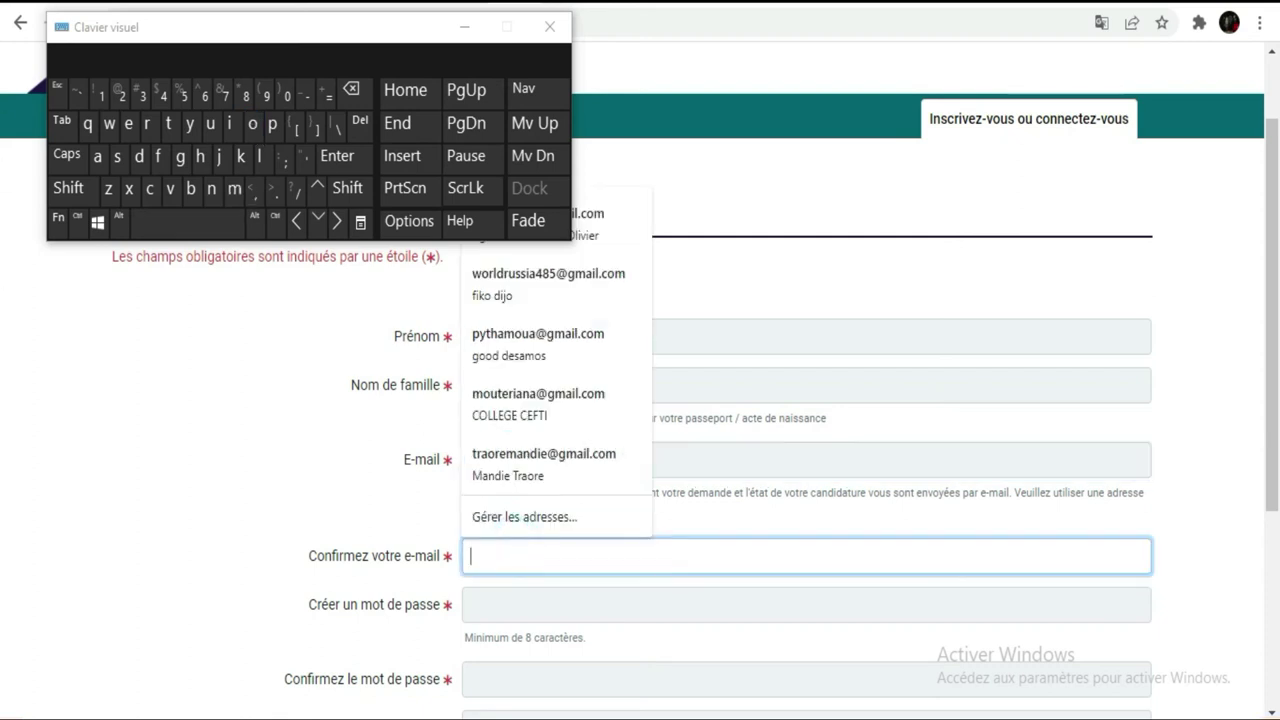
{"action": "left_click", "coordinate": [233, 188]}
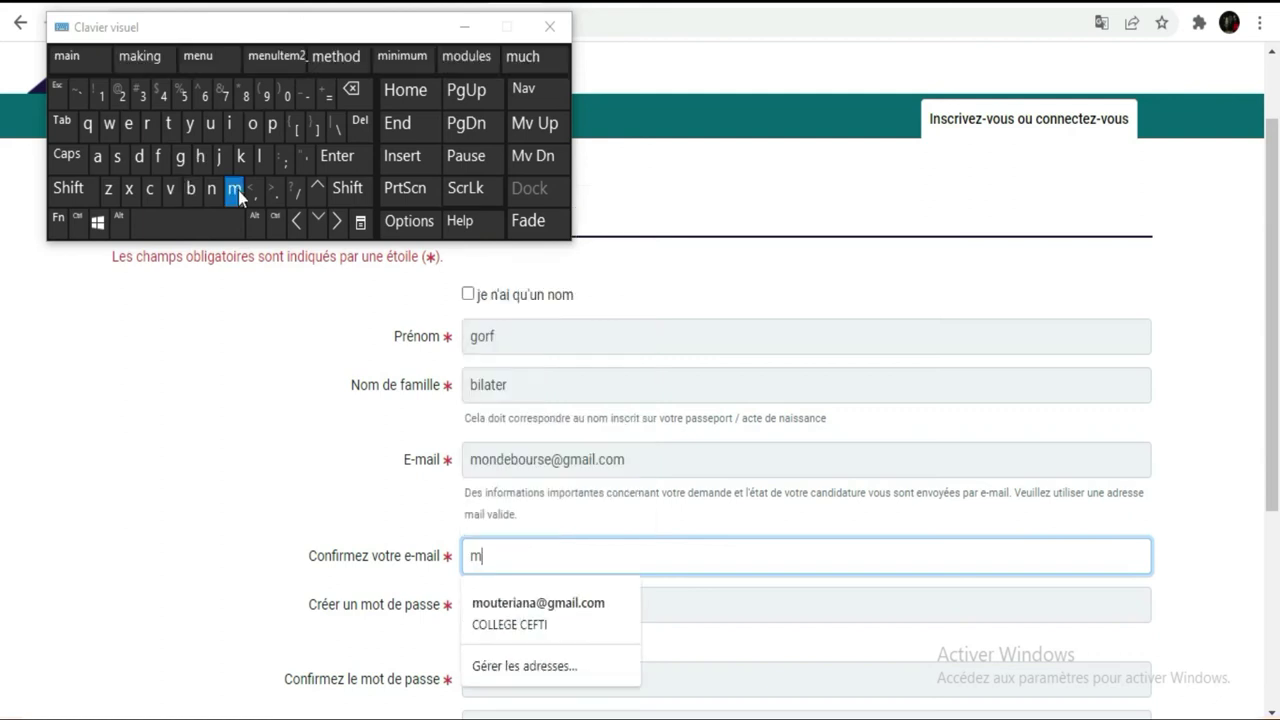
{"action": "left_click", "coordinate": [253, 123]}
{"action": "left_click", "coordinate": [211, 188]}
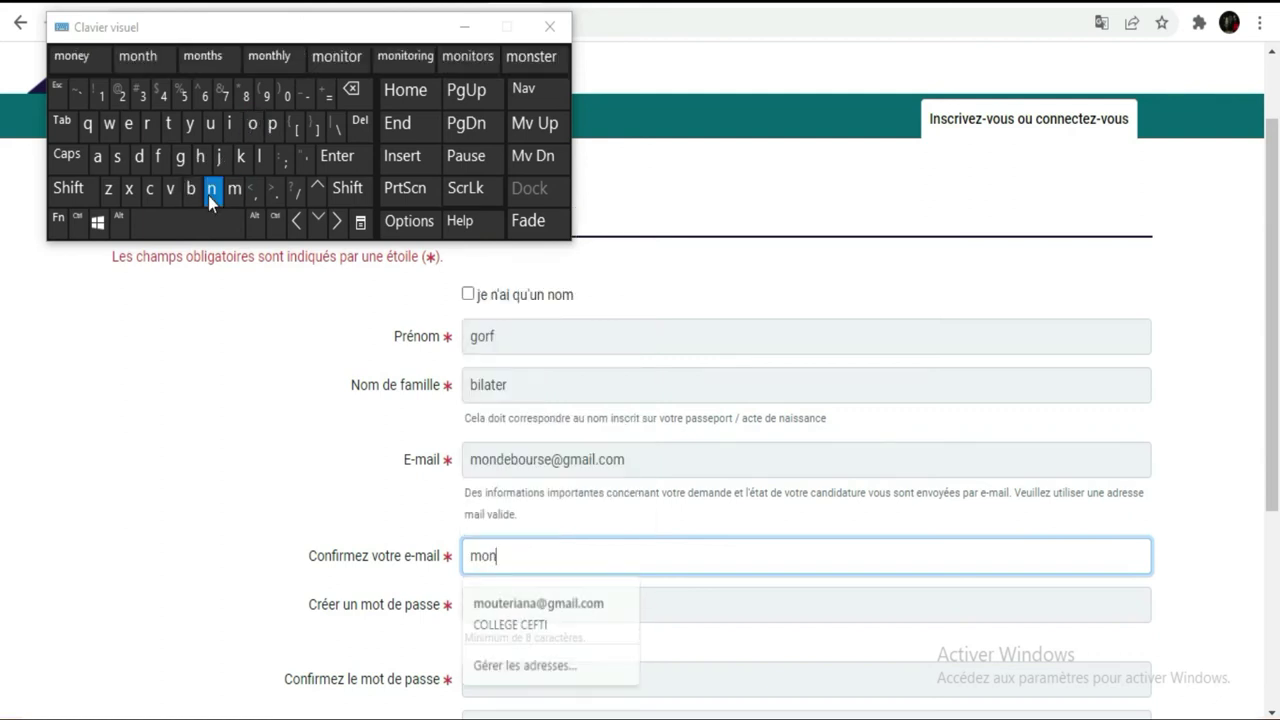
{"action": "left_click", "coordinate": [139, 157]}
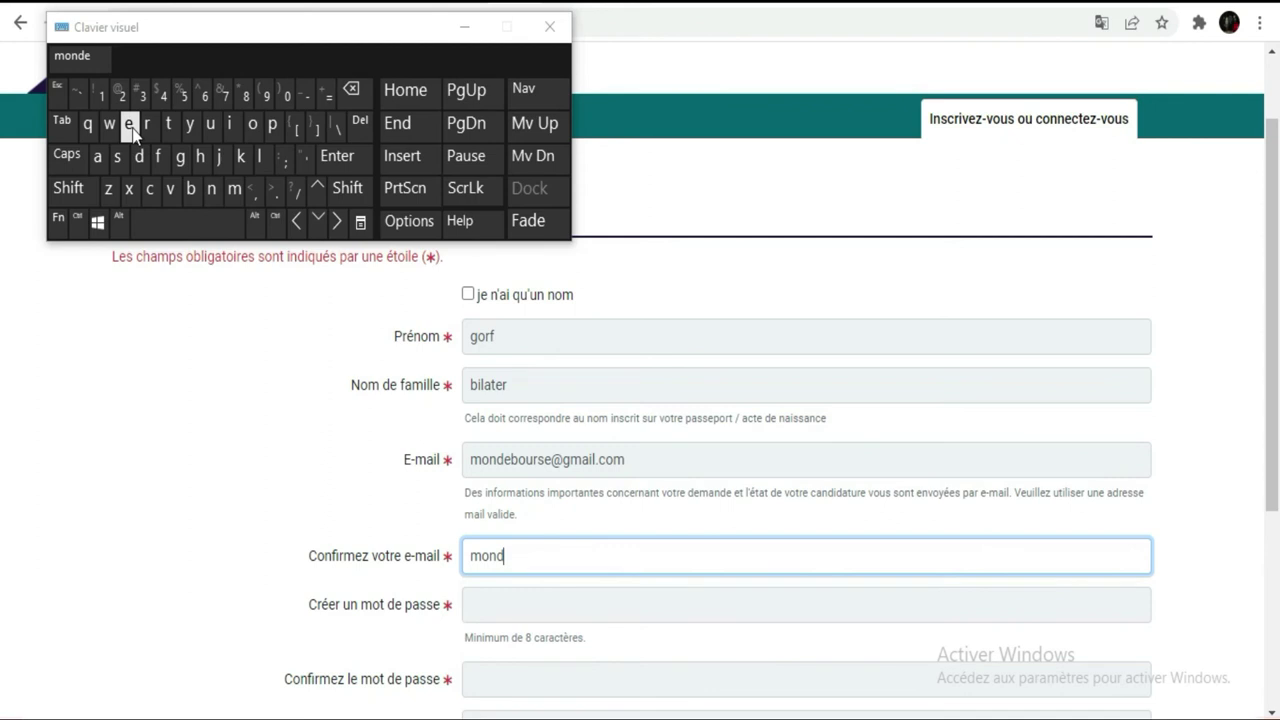
{"action": "left_click", "coordinate": [128, 123]}
{"action": "left_click", "coordinate": [193, 190]}
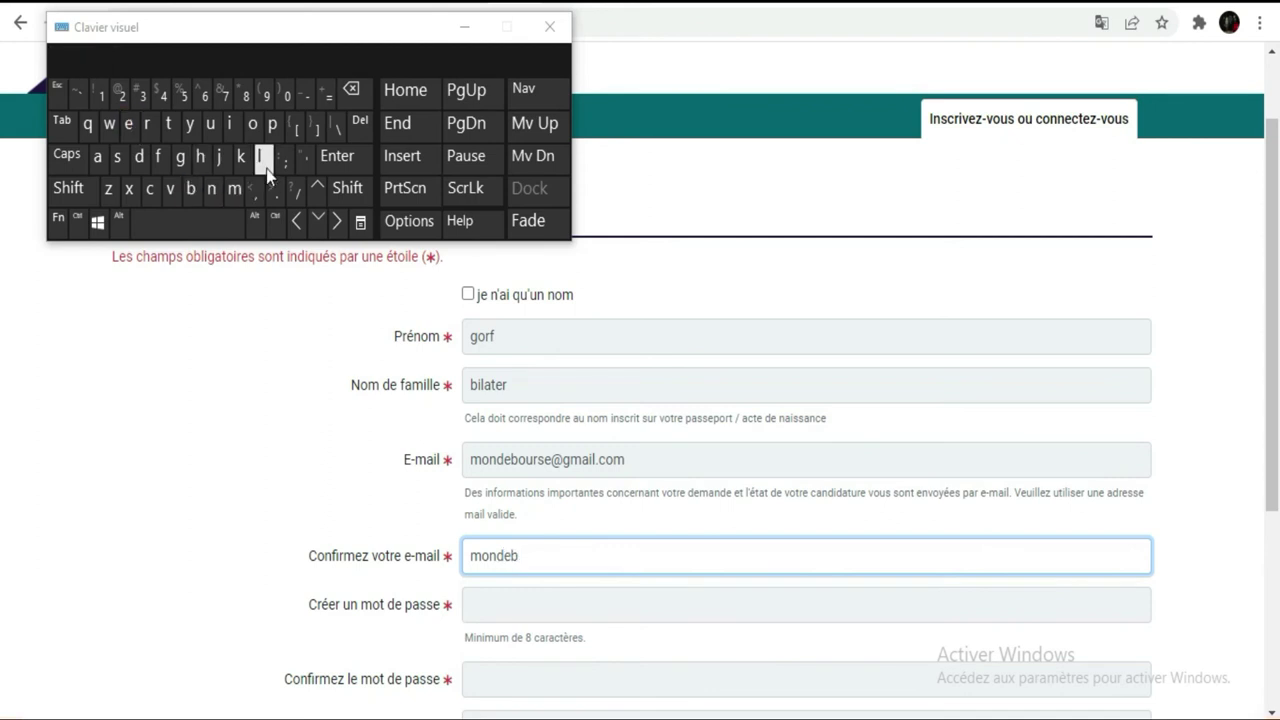
{"action": "left_click", "coordinate": [253, 124]}
{"action": "left_click", "coordinate": [210, 123]}
{"action": "left_click", "coordinate": [147, 123]}
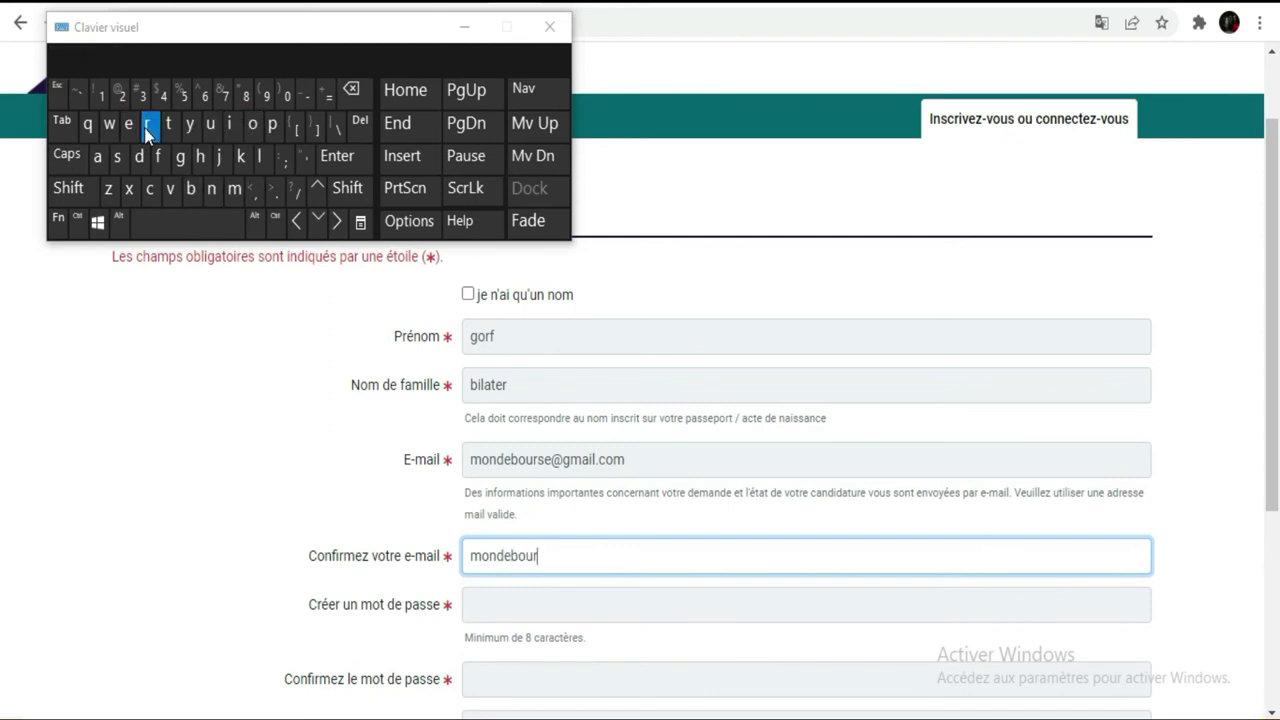
{"action": "left_click", "coordinate": [128, 123]}
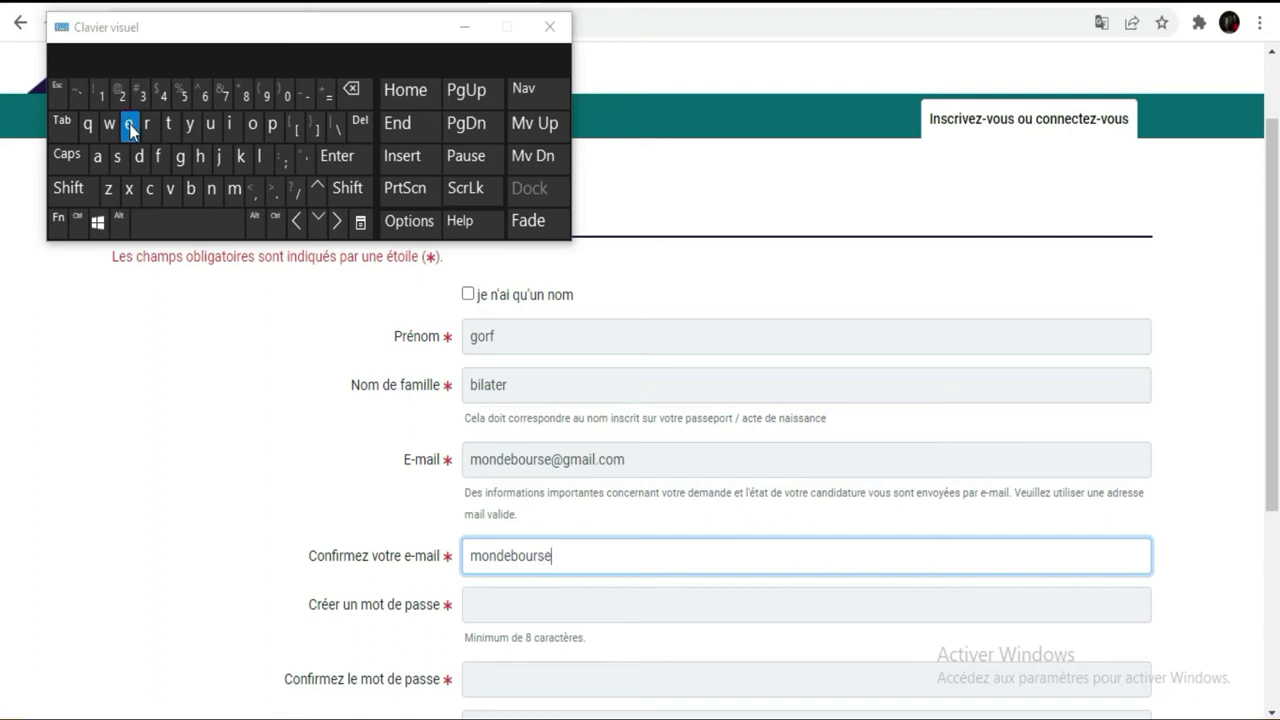
{"action": "left_click", "coordinate": [68, 188]}
{"action": "left_click", "coordinate": [118, 92]}
{"action": "left_click", "coordinate": [181, 156]}
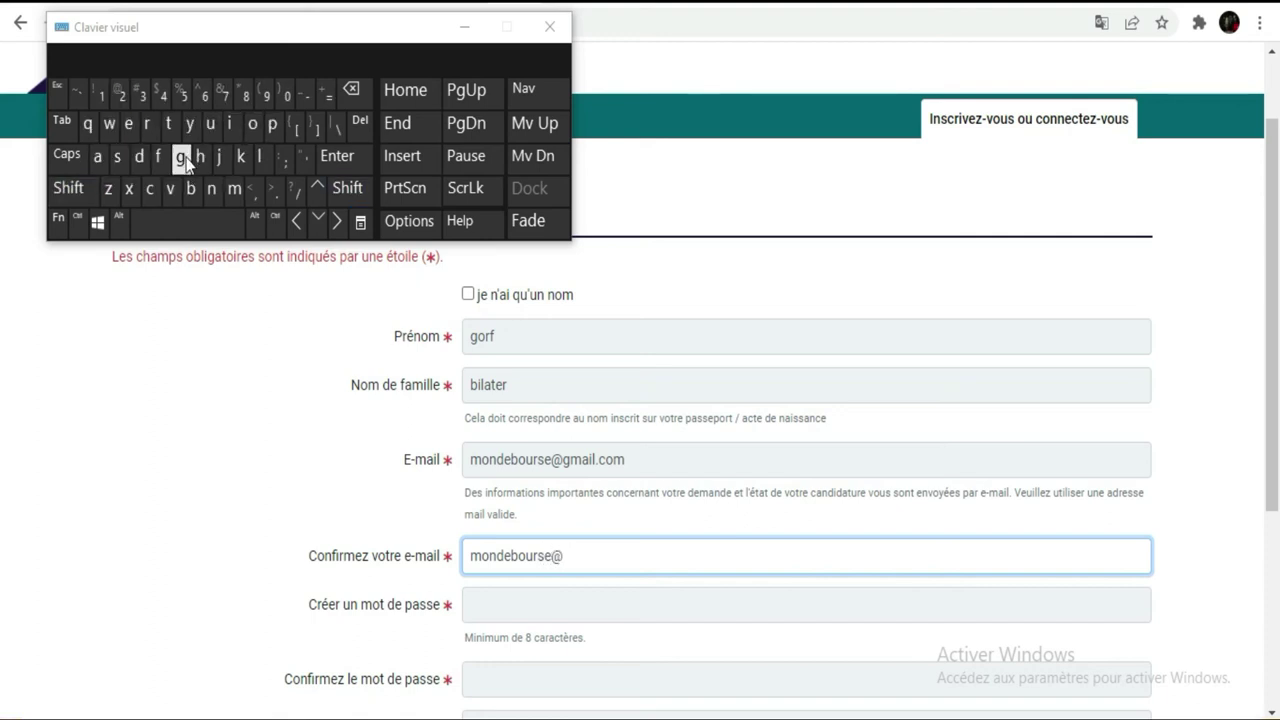
{"action": "left_click", "coordinate": [232, 190]}
{"action": "left_click", "coordinate": [97, 157]}
{"action": "left_click", "coordinate": [229, 124]}
{"action": "left_click", "coordinate": [263, 156]}
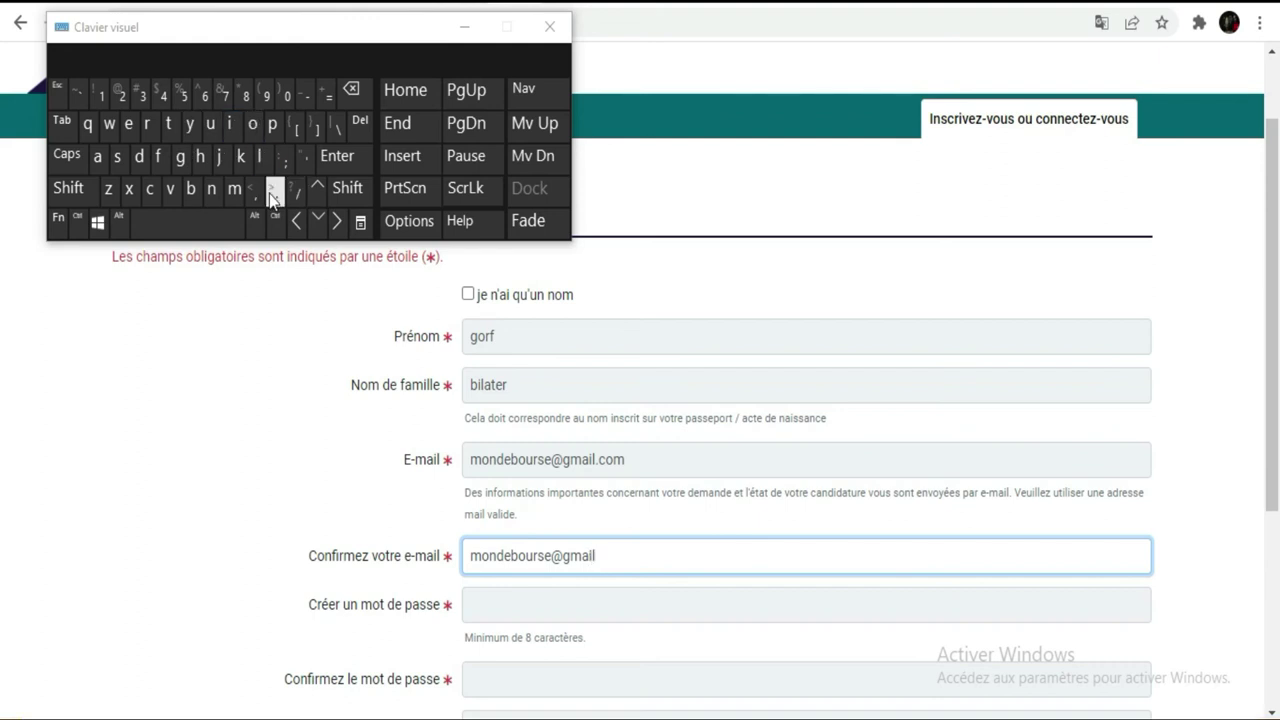
{"action": "type", "text": "."}
{"action": "left_click", "coordinate": [149, 190]}
{"action": "left_click", "coordinate": [252, 124]}
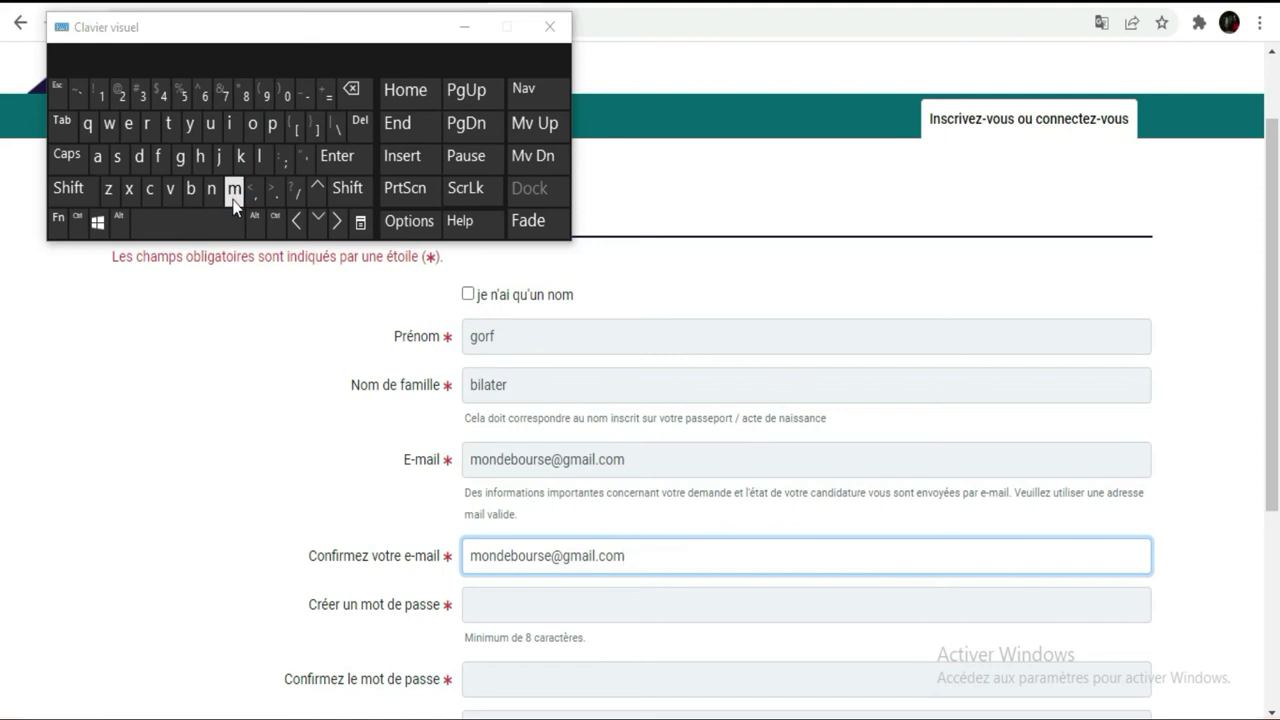
- Enter the new account password in the Créer un mot de passe field using the on-screen keyboard
{"action": "scroll", "coordinate": [810, 543], "scroll_direction": "down", "scroll_amount": 2}
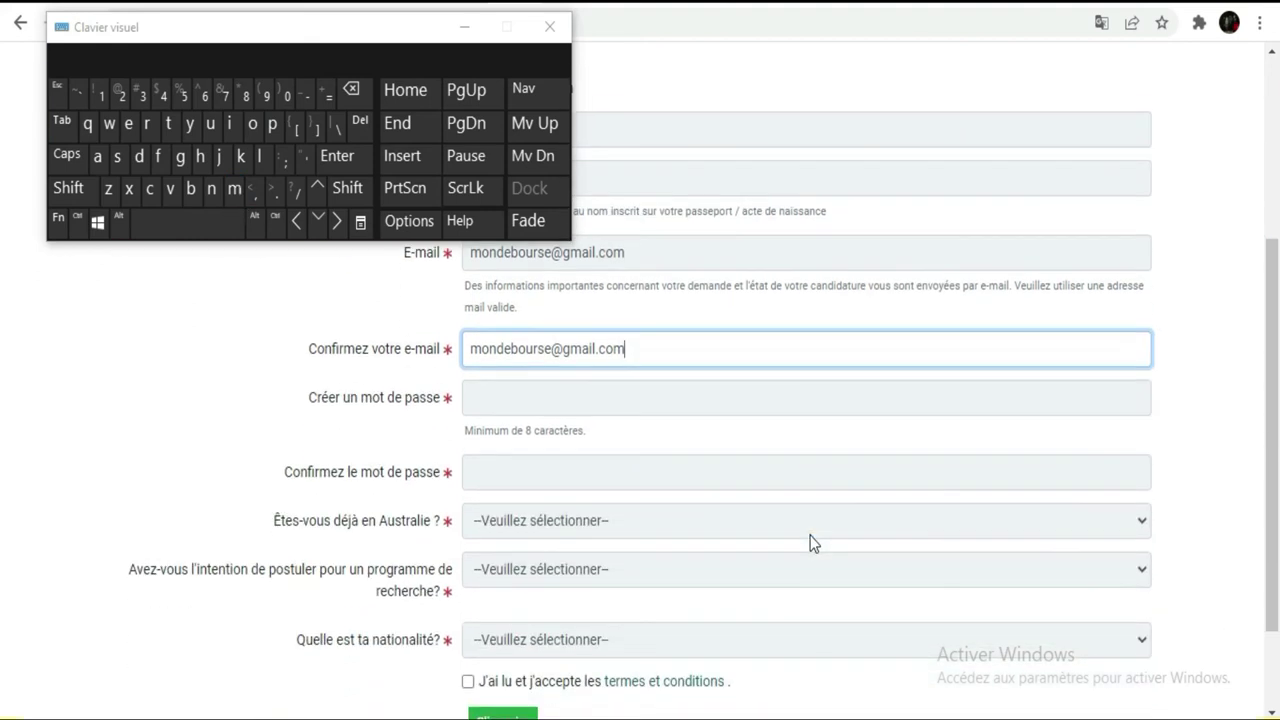
{"action": "left_click", "coordinate": [714, 403]}
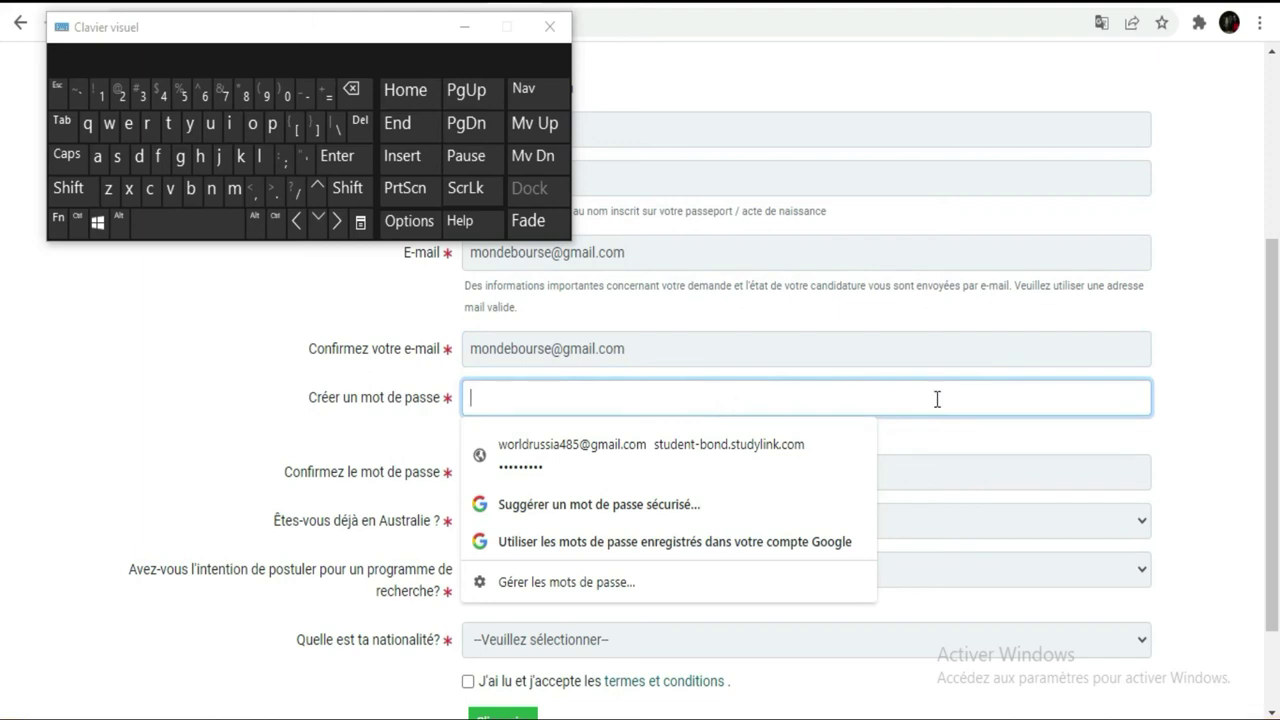
{"action": "left_click", "coordinate": [1200, 325]}
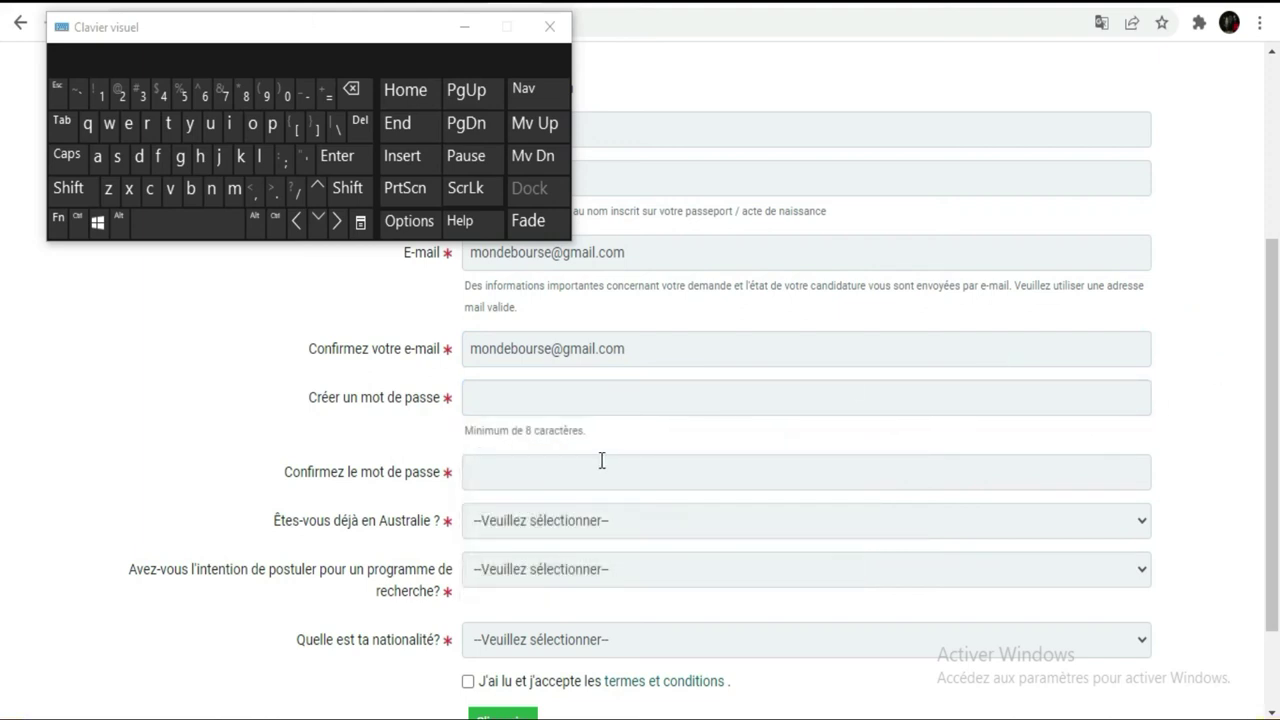
{"action": "left_click", "coordinate": [565, 396]}
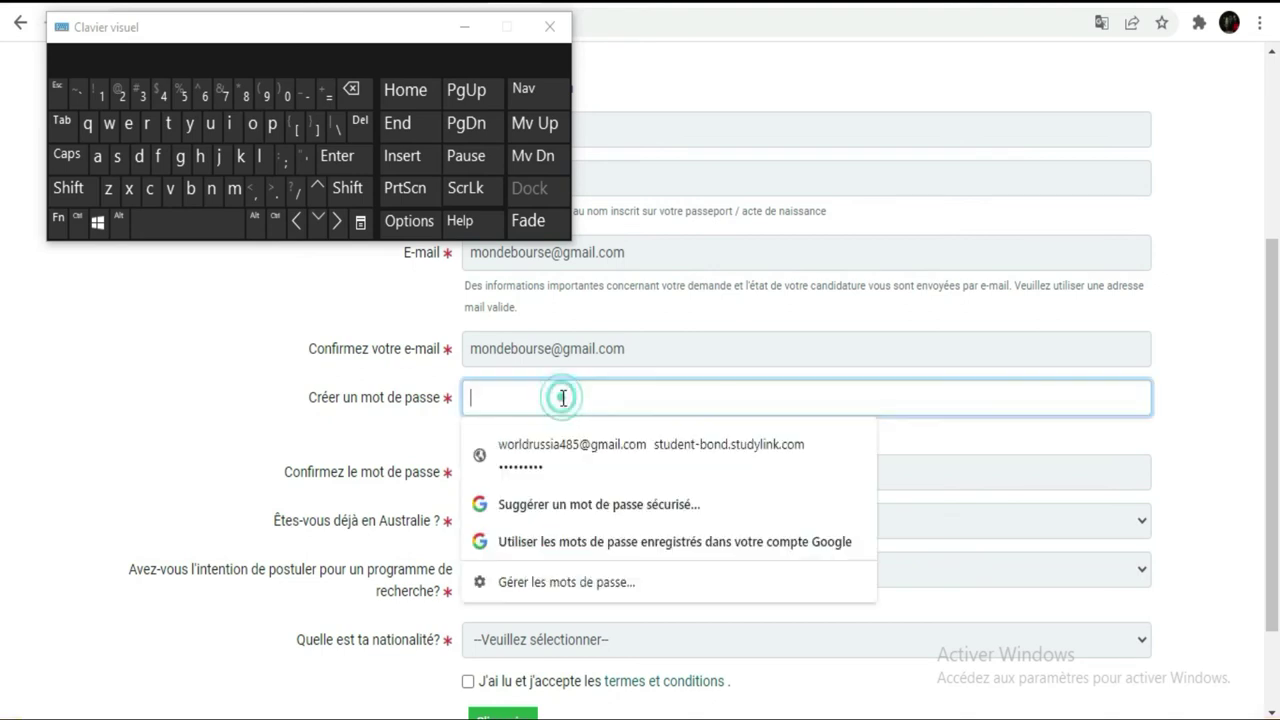
{"action": "left_click", "coordinate": [56, 196]}
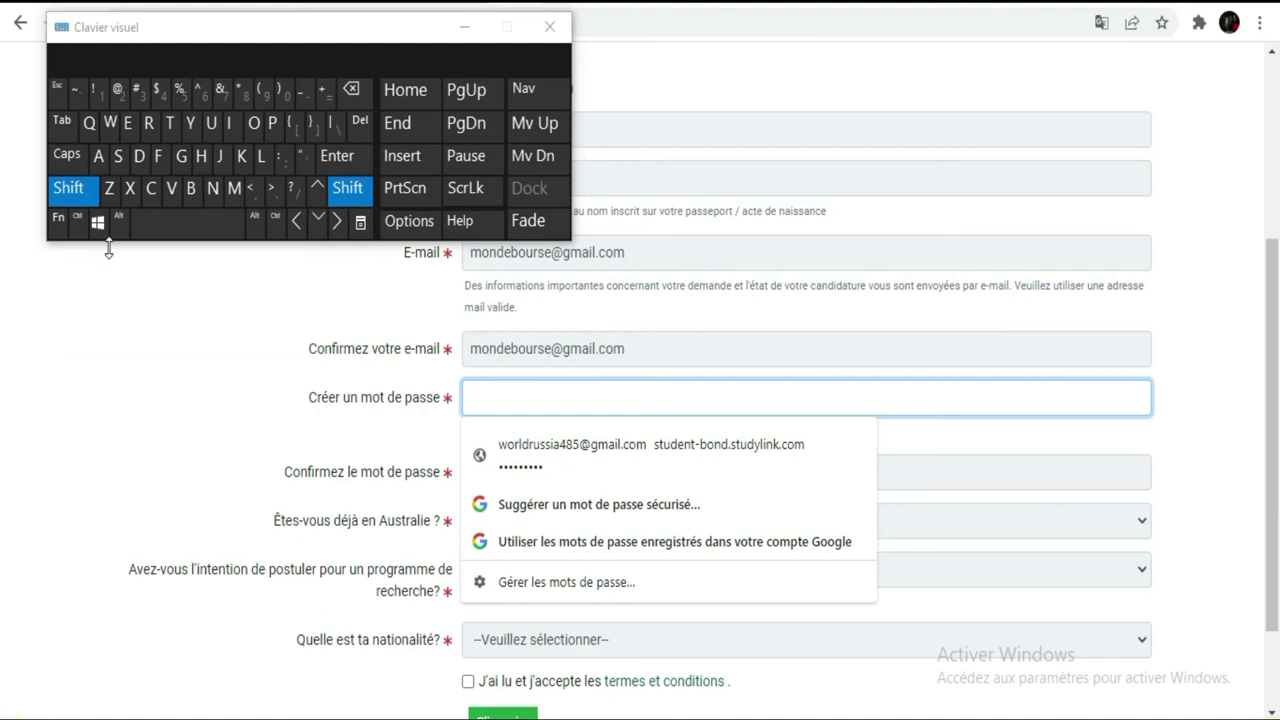
{"action": "left_click", "coordinate": [139, 156]}
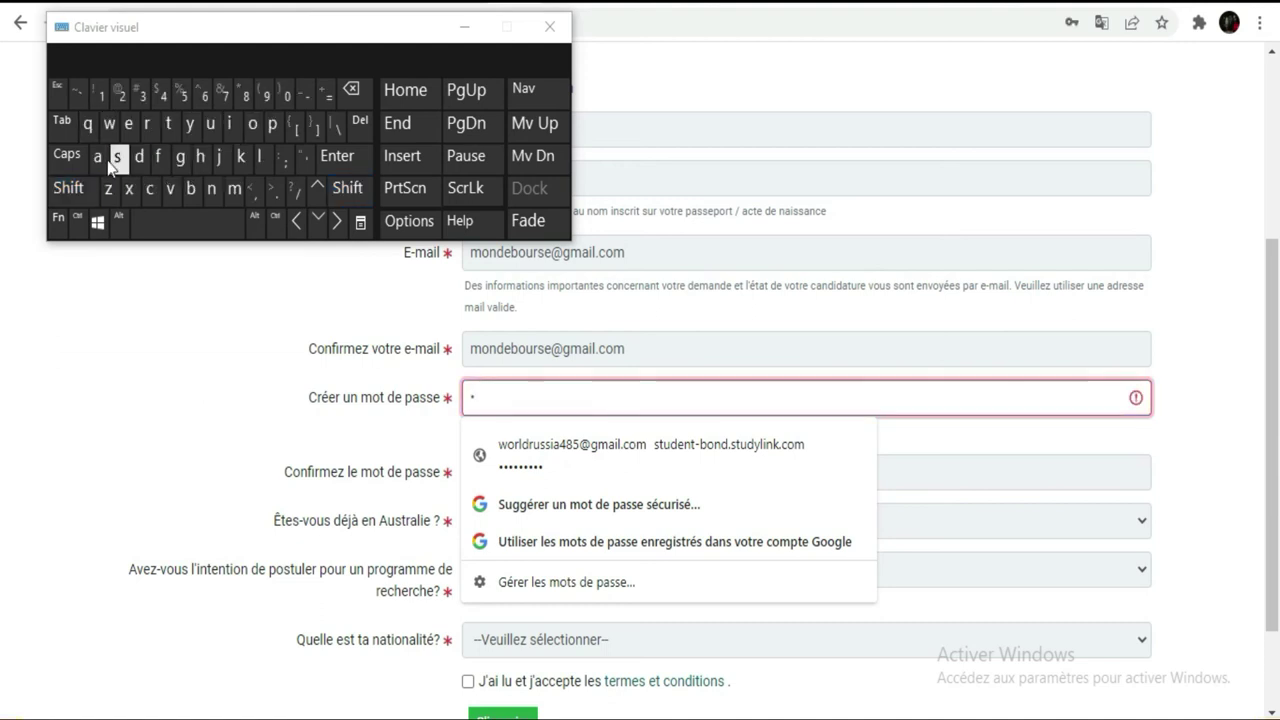
{"action": "left_click", "coordinate": [63, 192]}
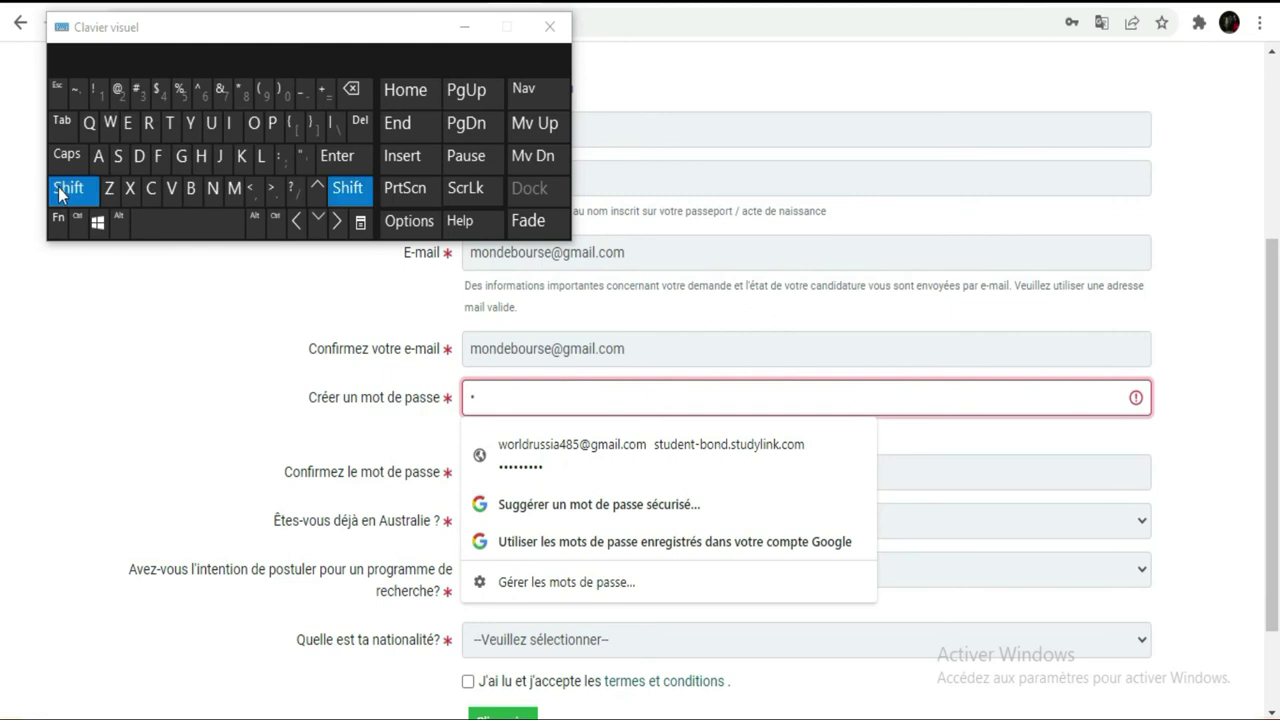
{"action": "left_click", "coordinate": [142, 100]}
{"action": "left_click", "coordinate": [147, 128]}
{"action": "left_click", "coordinate": [107, 124]}
{"action": "left_click", "coordinate": [232, 126]}
{"action": "left_click", "coordinate": [211, 192]}
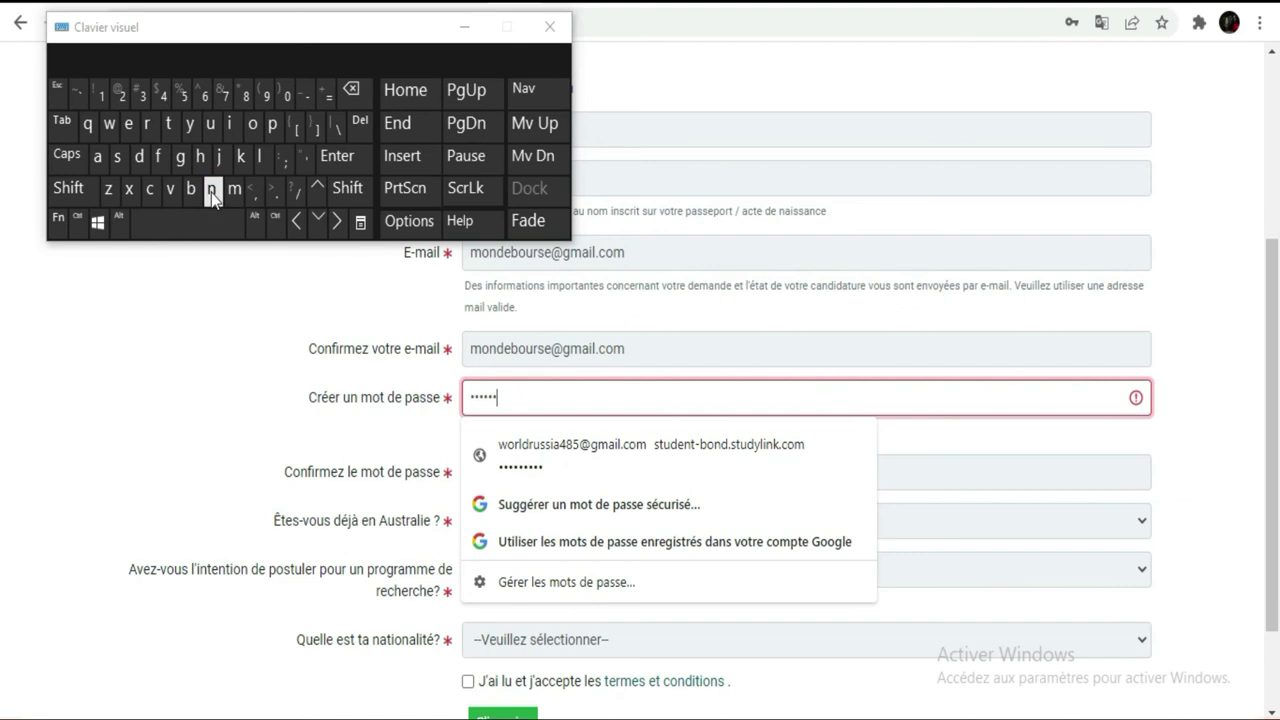
{"action": "left_click", "coordinate": [287, 96]}
{"action": "left_click", "coordinate": [124, 96]}
{"action": "left_click", "coordinate": [127, 96]}
{"action": "left_click", "coordinate": [202, 438]}
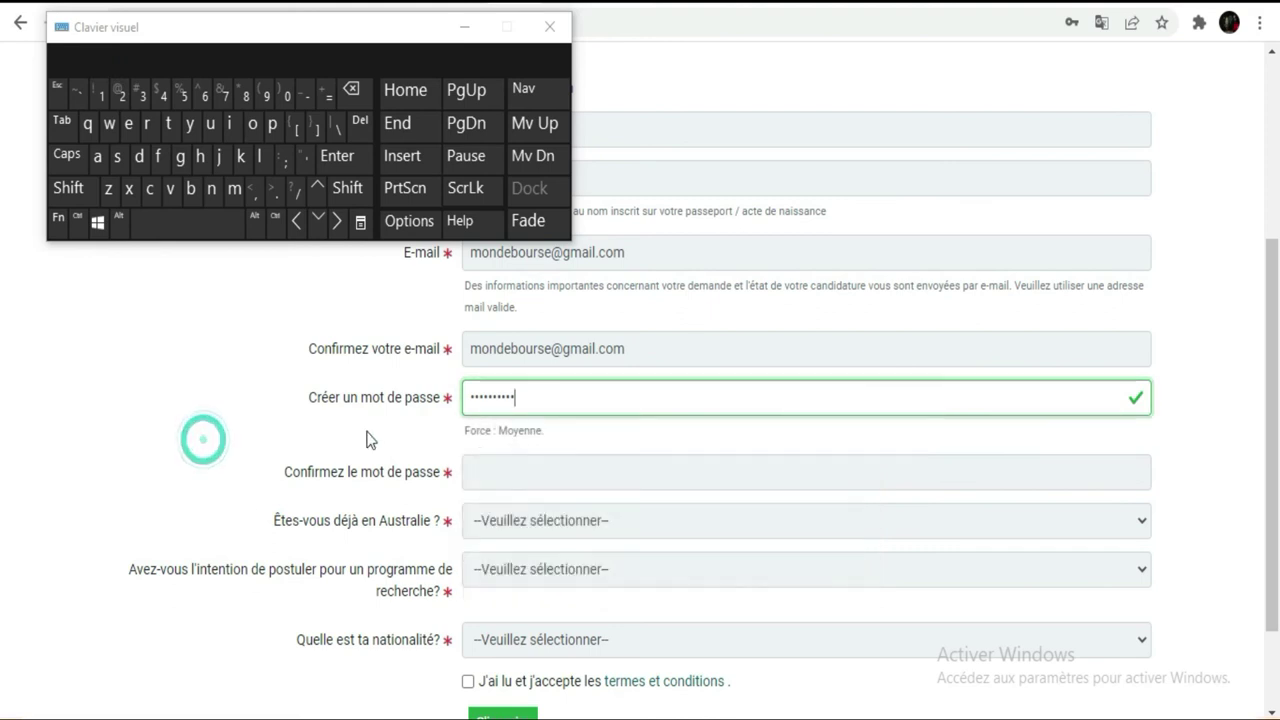
- Repeat the account password in the Confirmez le mot de passe field using the on-screen keyboard
{"action": "left_click", "coordinate": [493, 473]}
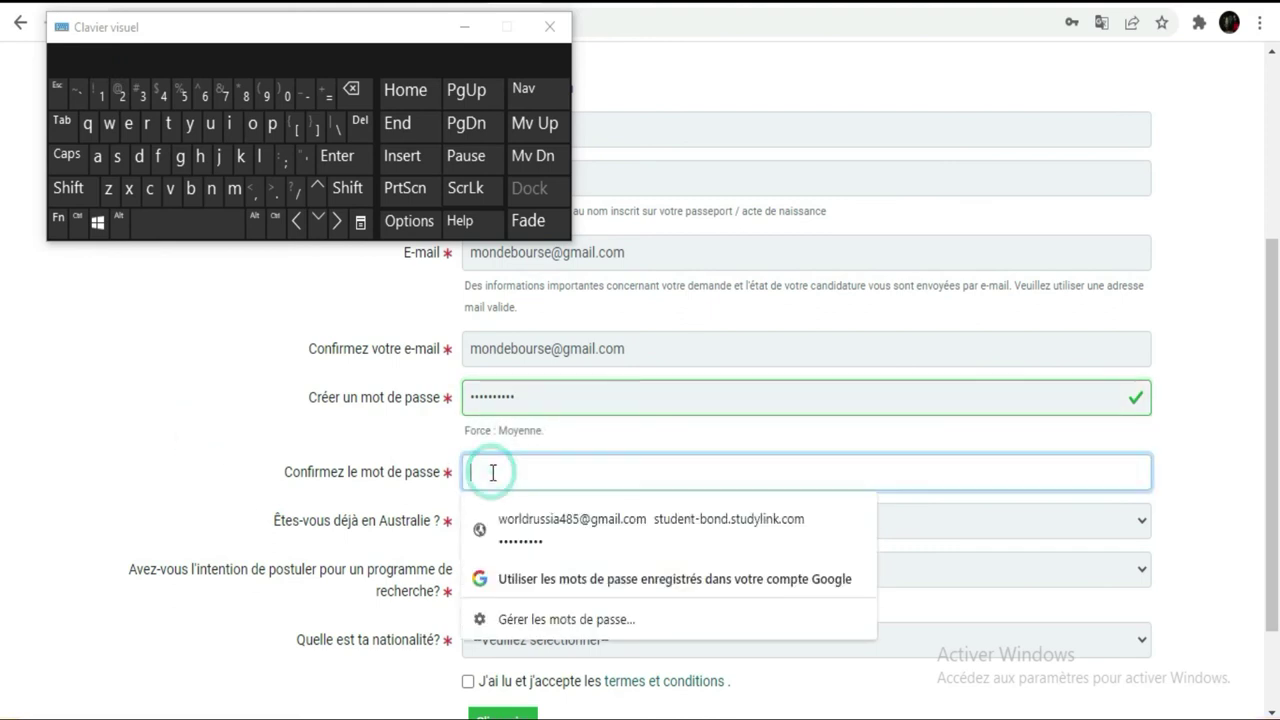
{"action": "left_click", "coordinate": [72, 190]}
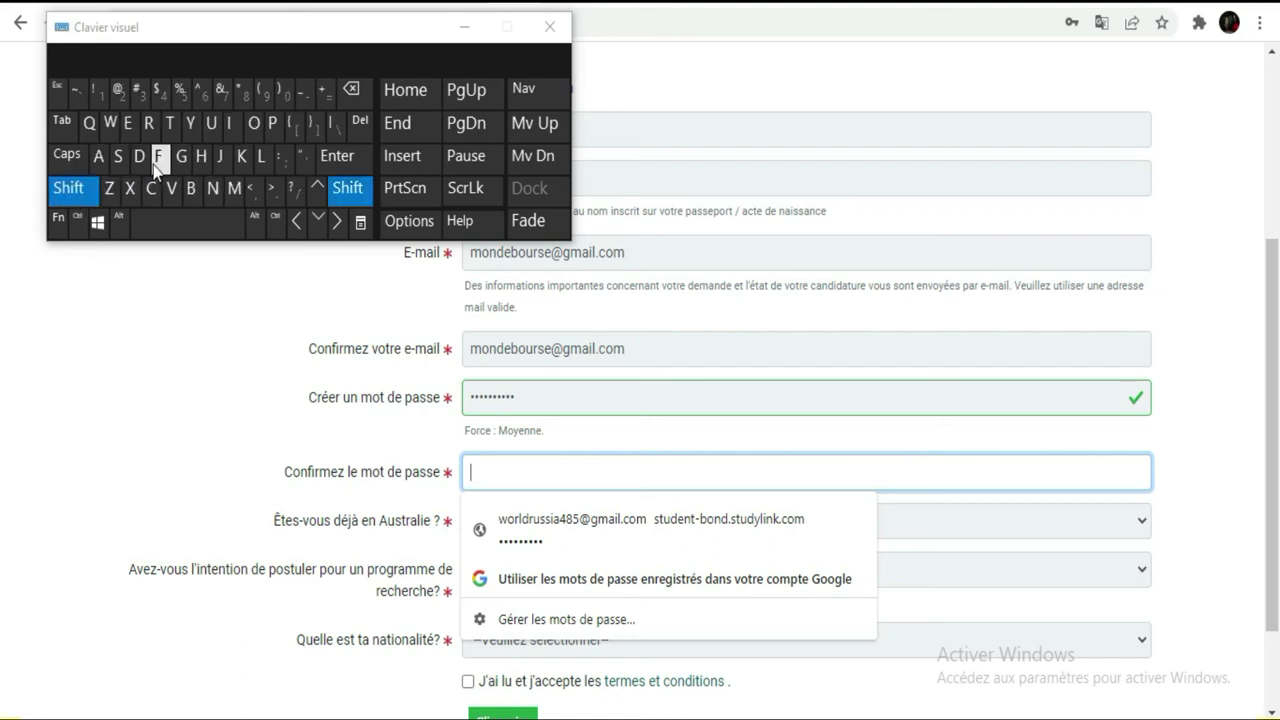
{"action": "left_click", "coordinate": [157, 157]}
{"action": "left_click", "coordinate": [68, 189]}
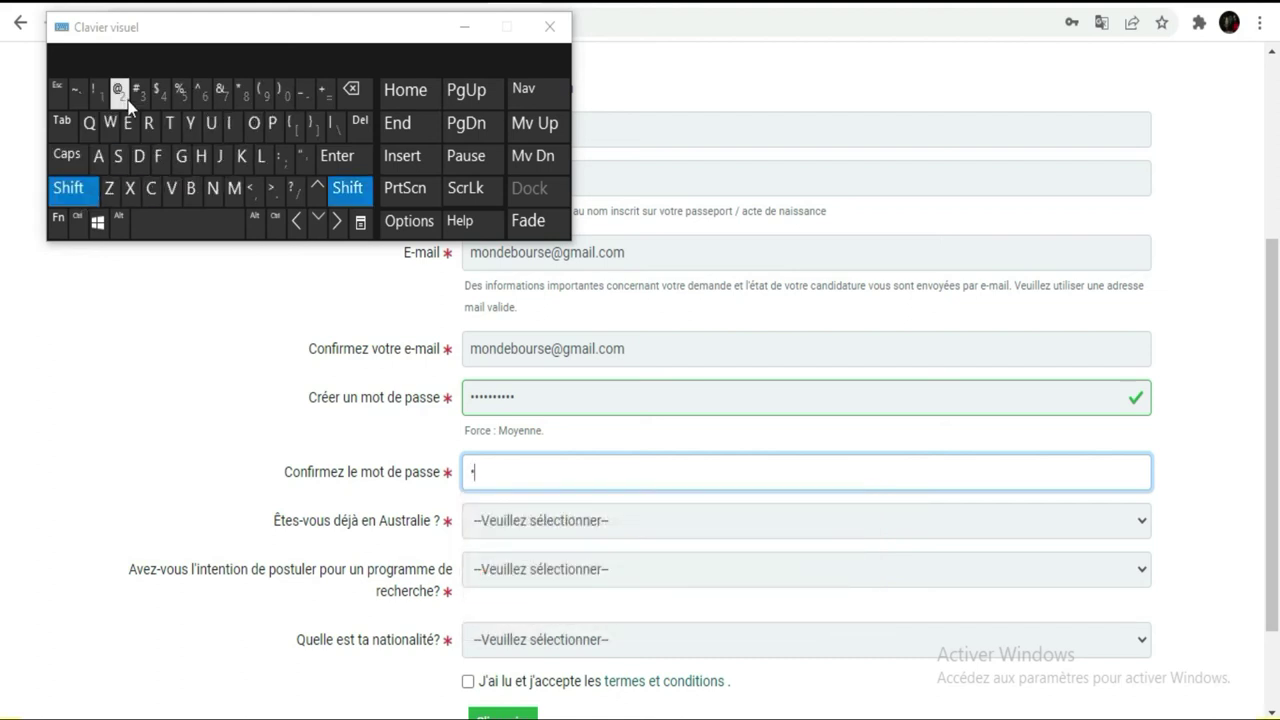
{"action": "left_click", "coordinate": [119, 93]}
{"action": "left_click", "coordinate": [150, 123]}
{"action": "left_click", "coordinate": [109, 125]}
{"action": "left_click", "coordinate": [232, 127]}
{"action": "left_click", "coordinate": [214, 191]}
{"action": "left_click", "coordinate": [125, 101]}
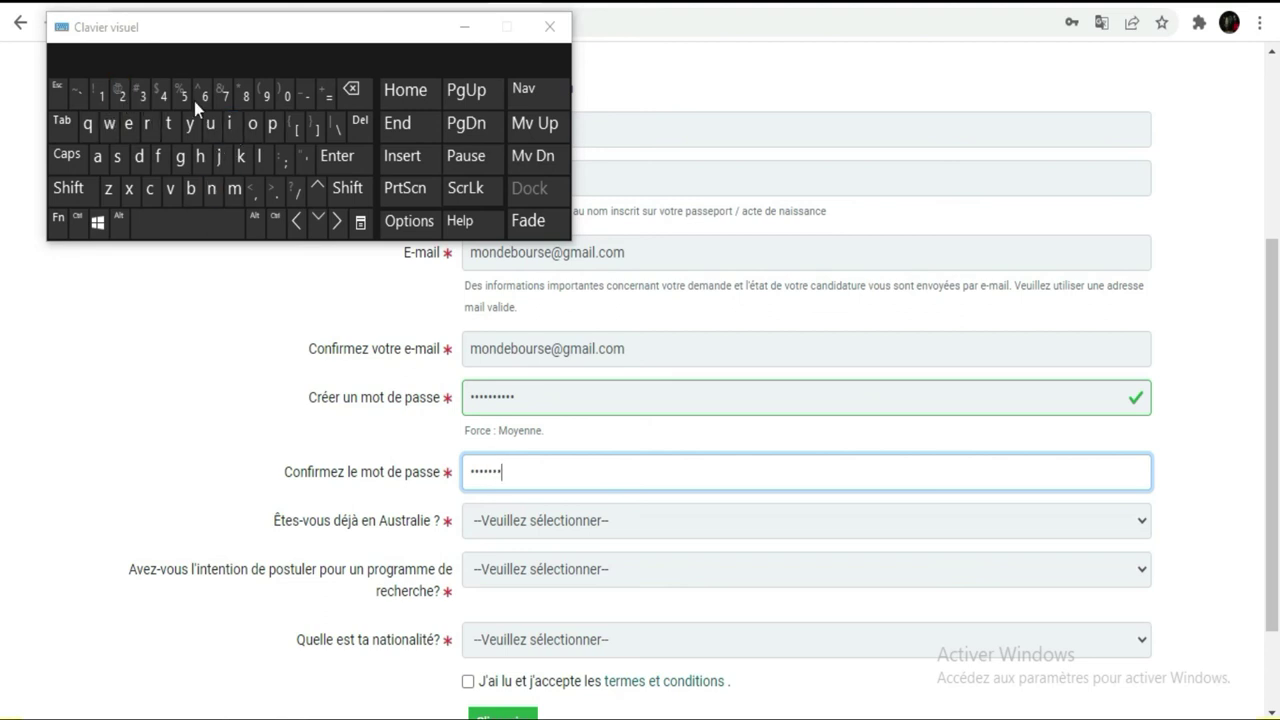
{"action": "left_click", "coordinate": [287, 100]}
- Answer Non to already being in Australia and Oui to intending to apply for a research programme
{"action": "left_click", "coordinate": [605, 537]}
{"action": "left_click", "coordinate": [565, 570]}
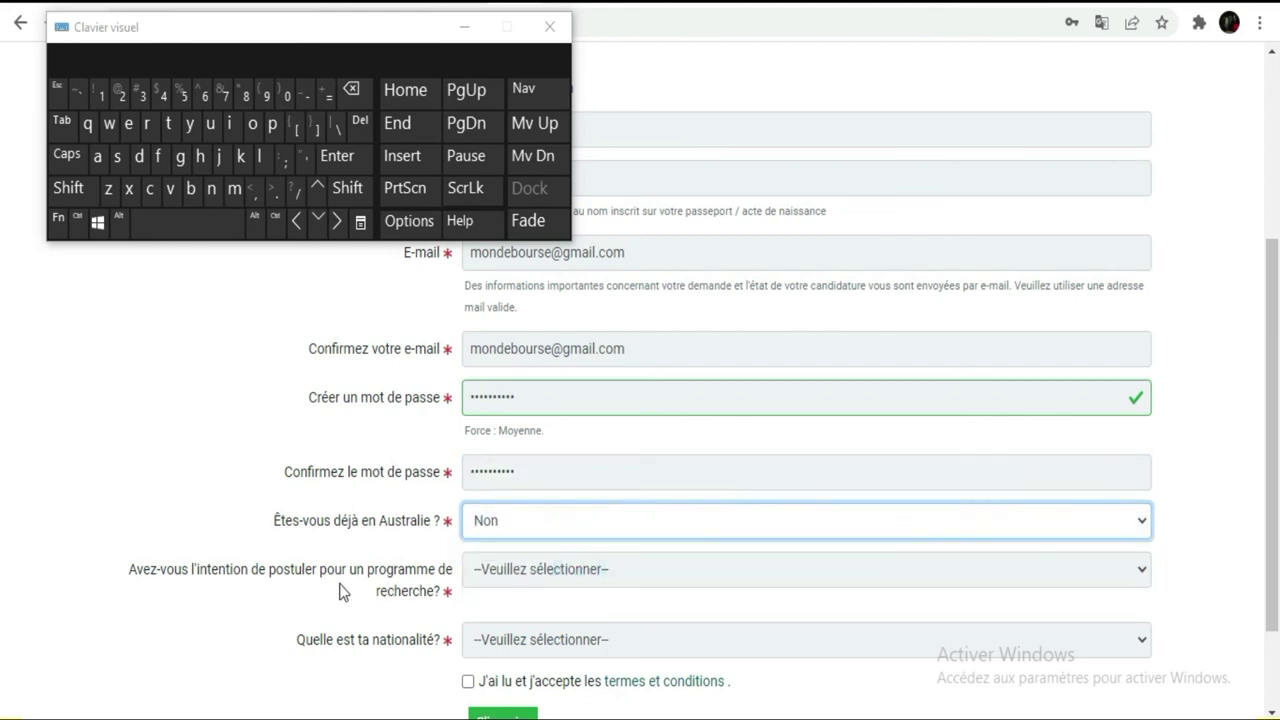
{"action": "left_click", "coordinate": [612, 569]}
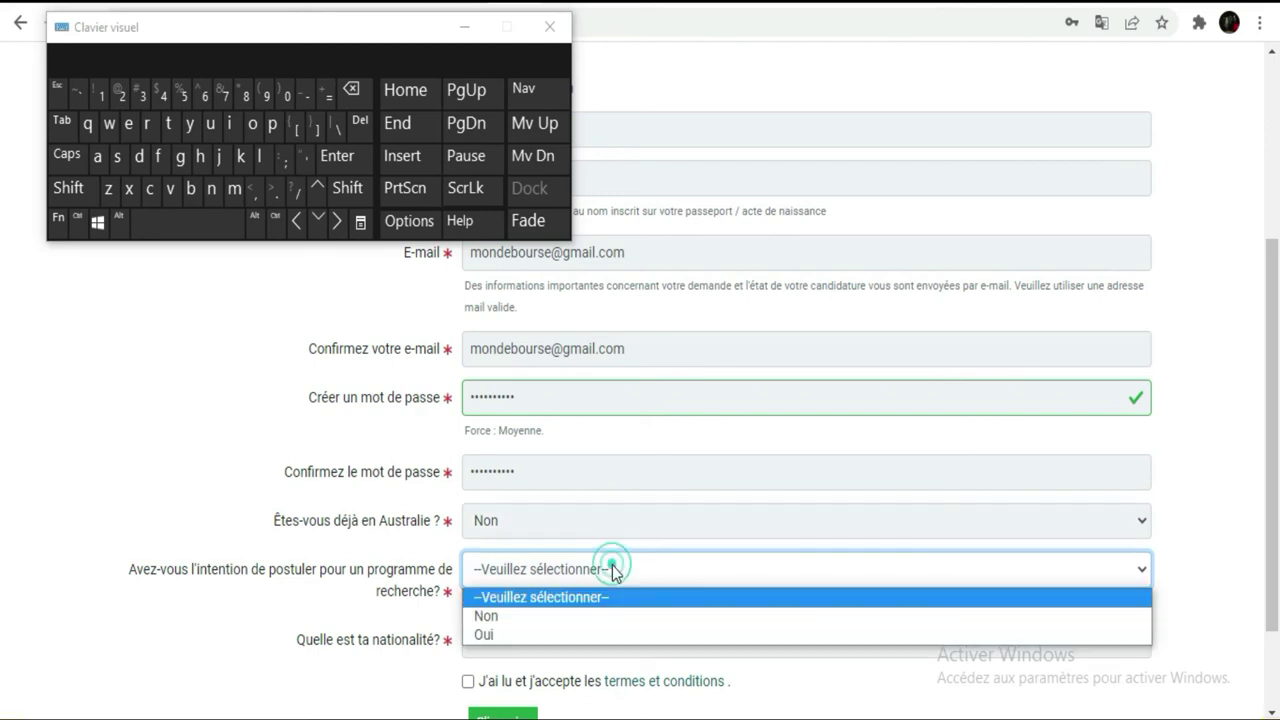
{"action": "left_click", "coordinate": [550, 636]}
- Set the applicant's nationality to COTE D'IVOIRE
{"action": "scroll", "coordinate": [737, 434], "scroll_direction": "down", "scroll_amount": 2}
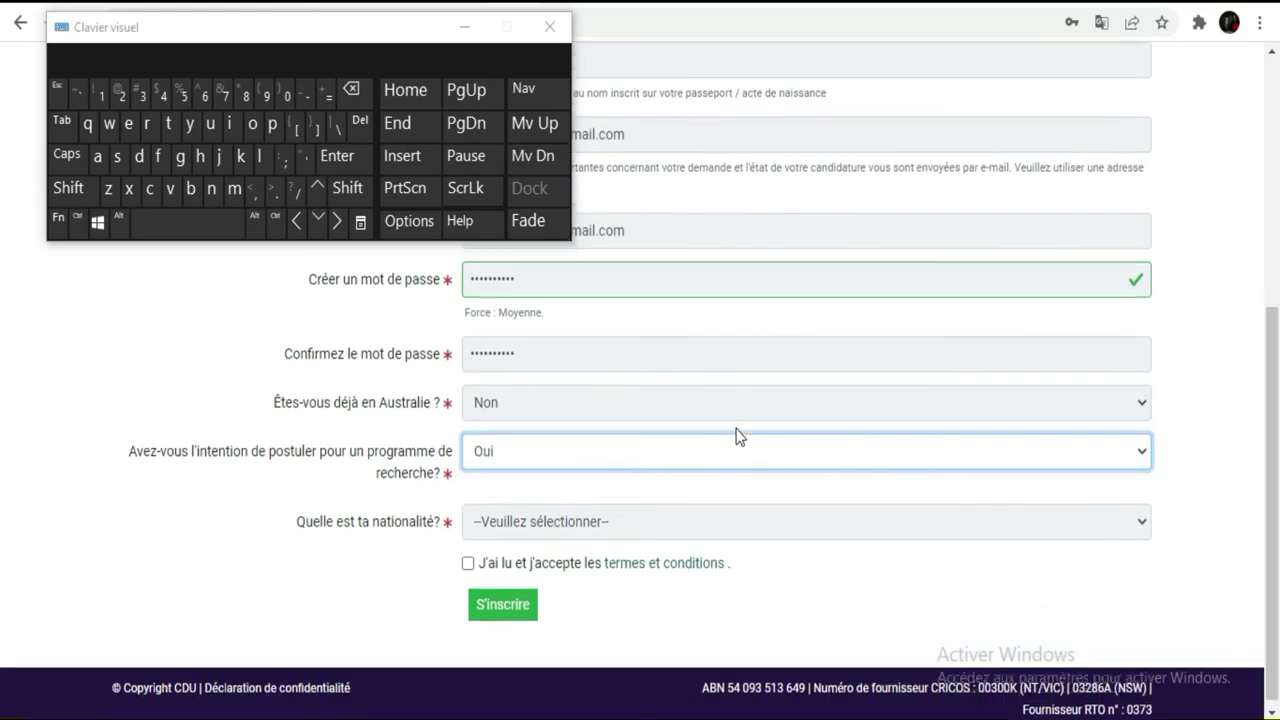
{"action": "left_click", "coordinate": [1115, 510]}
{"action": "scroll", "coordinate": [737, 341], "scroll_direction": "down", "scroll_amount": 1}
{"action": "scroll", "coordinate": [737, 341], "scroll_direction": "down", "scroll_amount": 20}
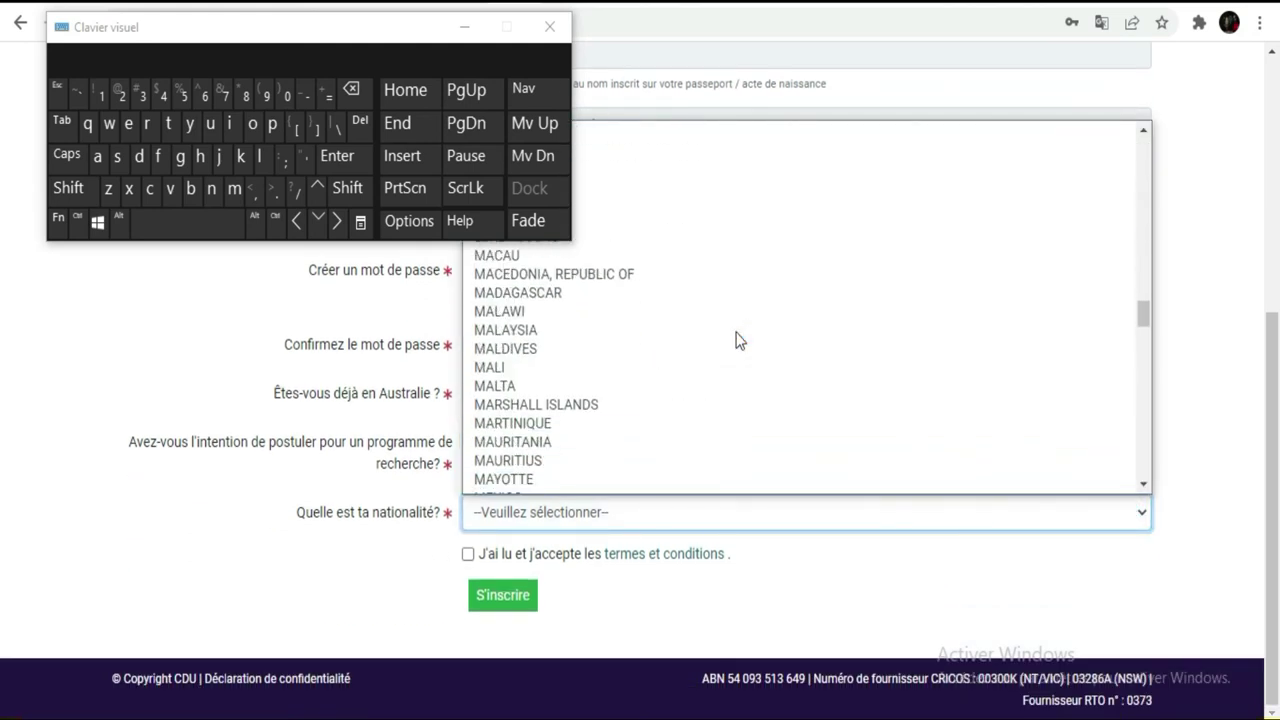
{"action": "scroll", "coordinate": [737, 341], "scroll_direction": "up", "scroll_amount": 5}
{"action": "scroll", "coordinate": [737, 341], "scroll_direction": "up", "scroll_amount": 4}
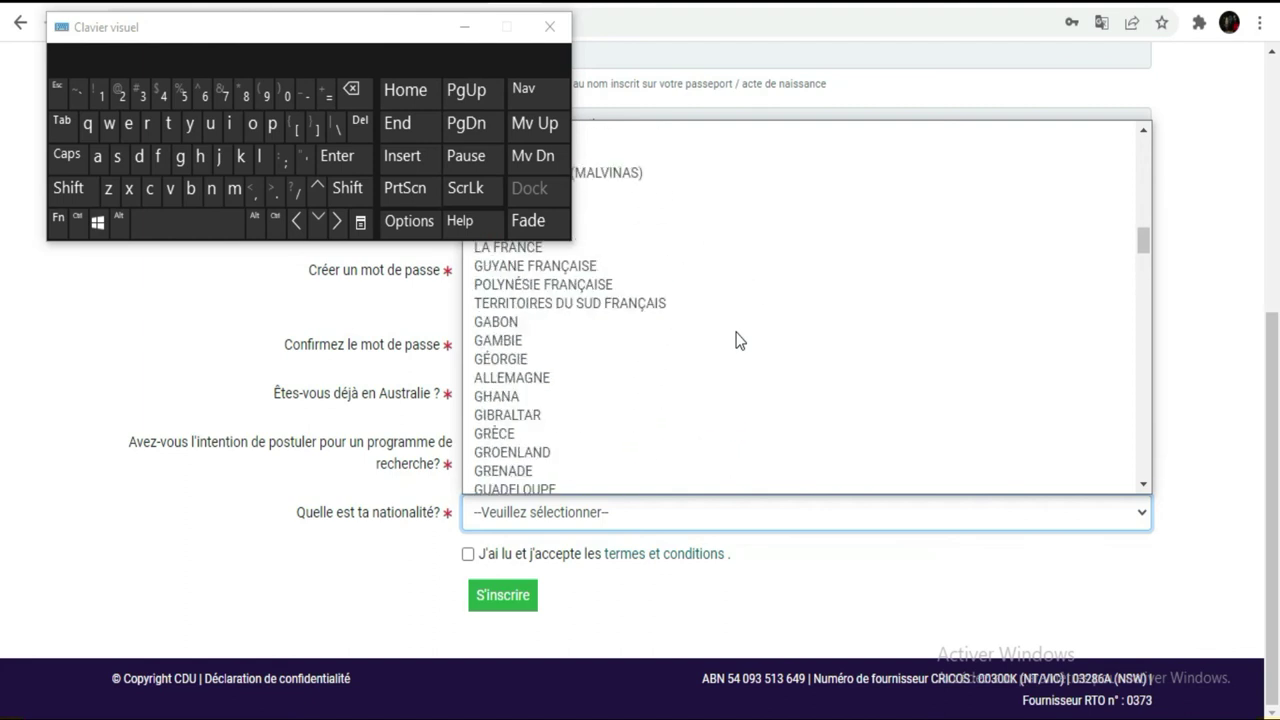
{"action": "scroll", "coordinate": [737, 341], "scroll_direction": "up", "scroll_amount": 4}
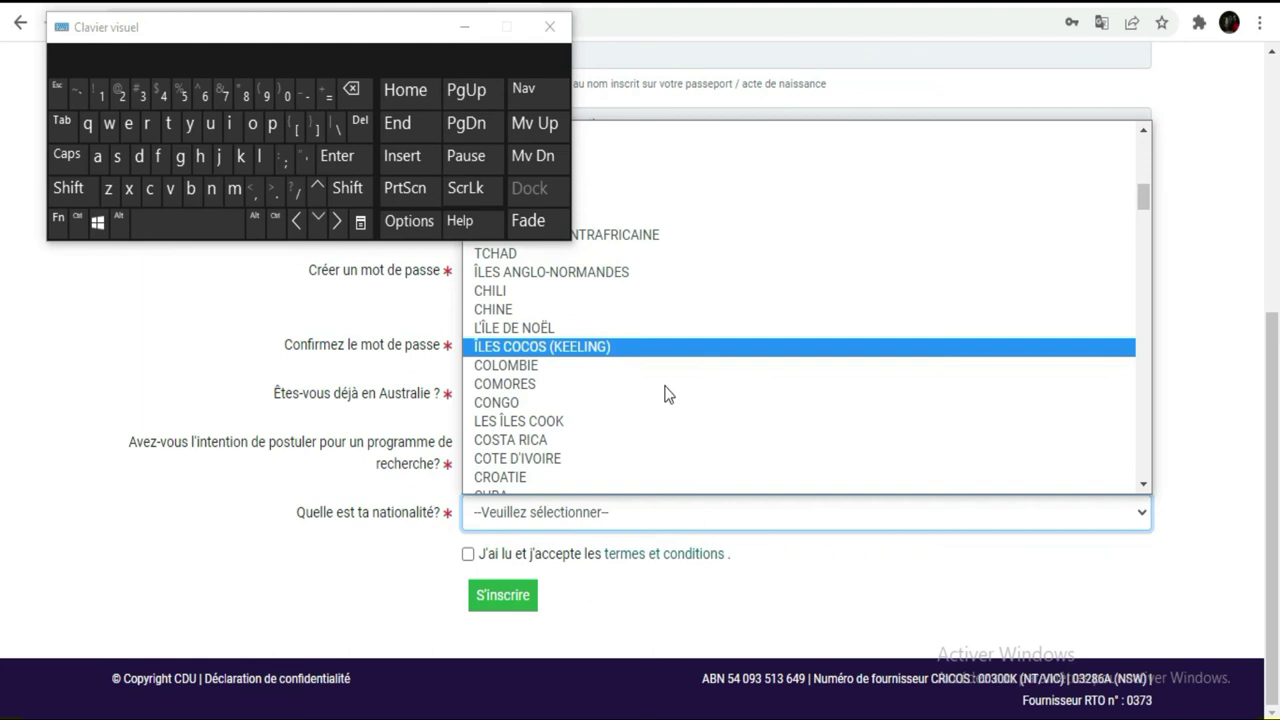
{"action": "left_click", "coordinate": [595, 456]}
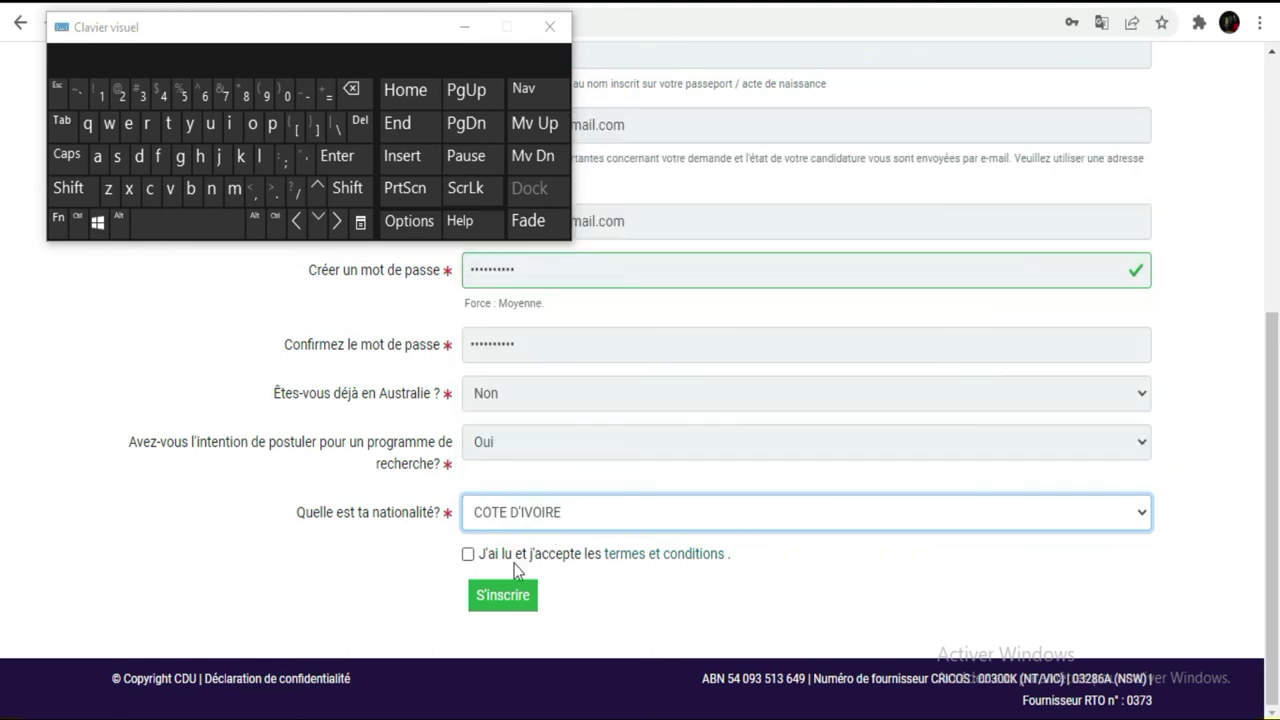
- Accept the terms and conditions, submit the registration, and move the on-screen keyboard aside
{"action": "left_click", "coordinate": [470, 556]}
{"action": "left_click", "coordinate": [520, 600]}
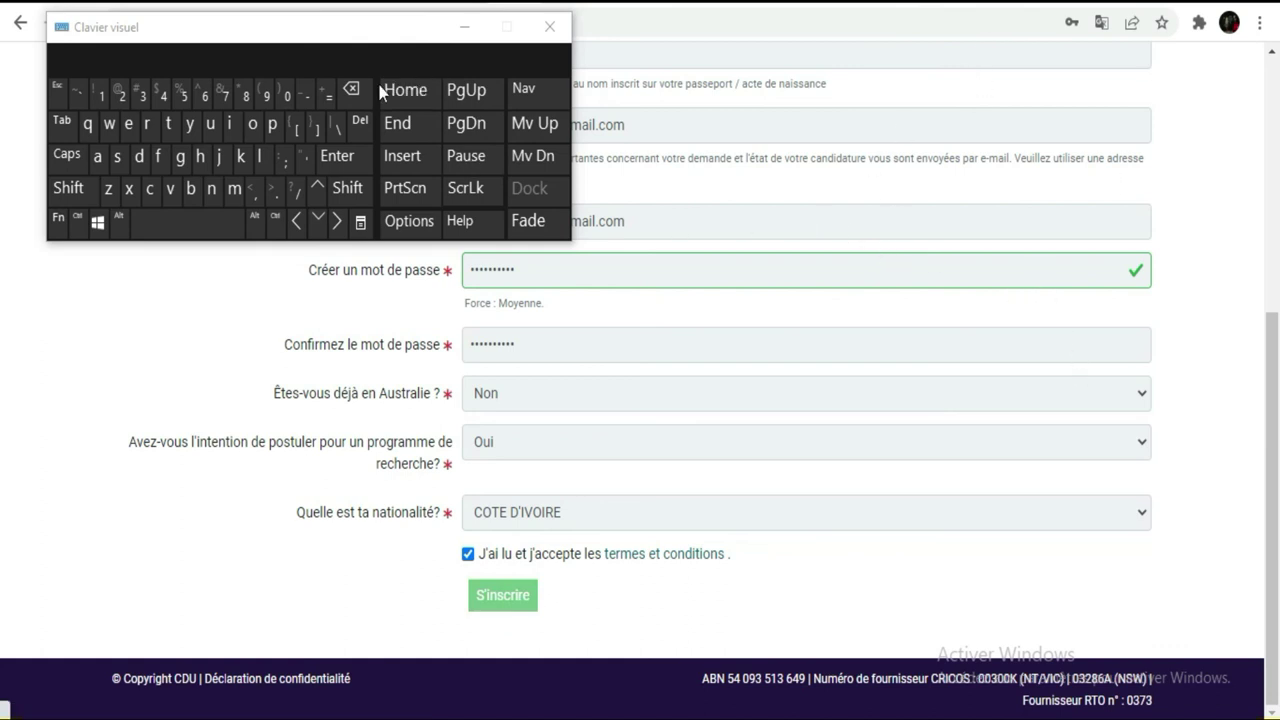
{"action": "left_click_drag", "start_coordinate": [335, 33], "coordinate": [472, 16]}
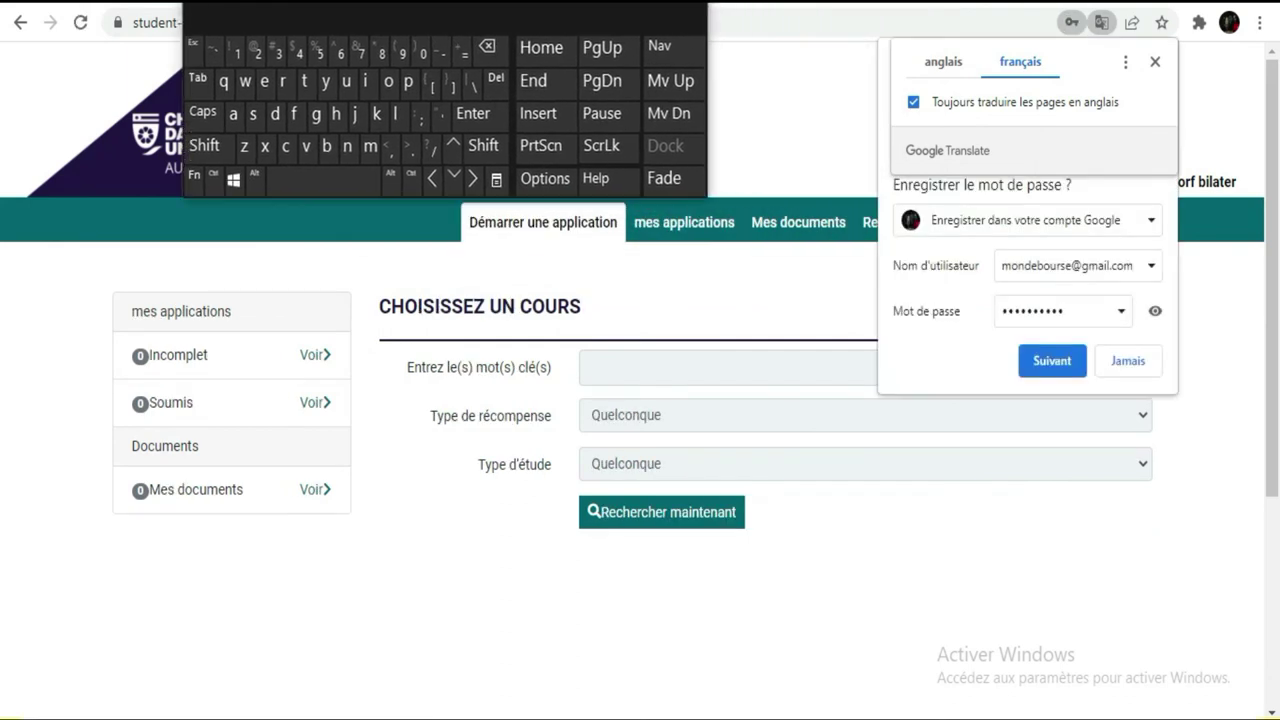
{"action": "left_click", "coordinate": [1050, 362]}
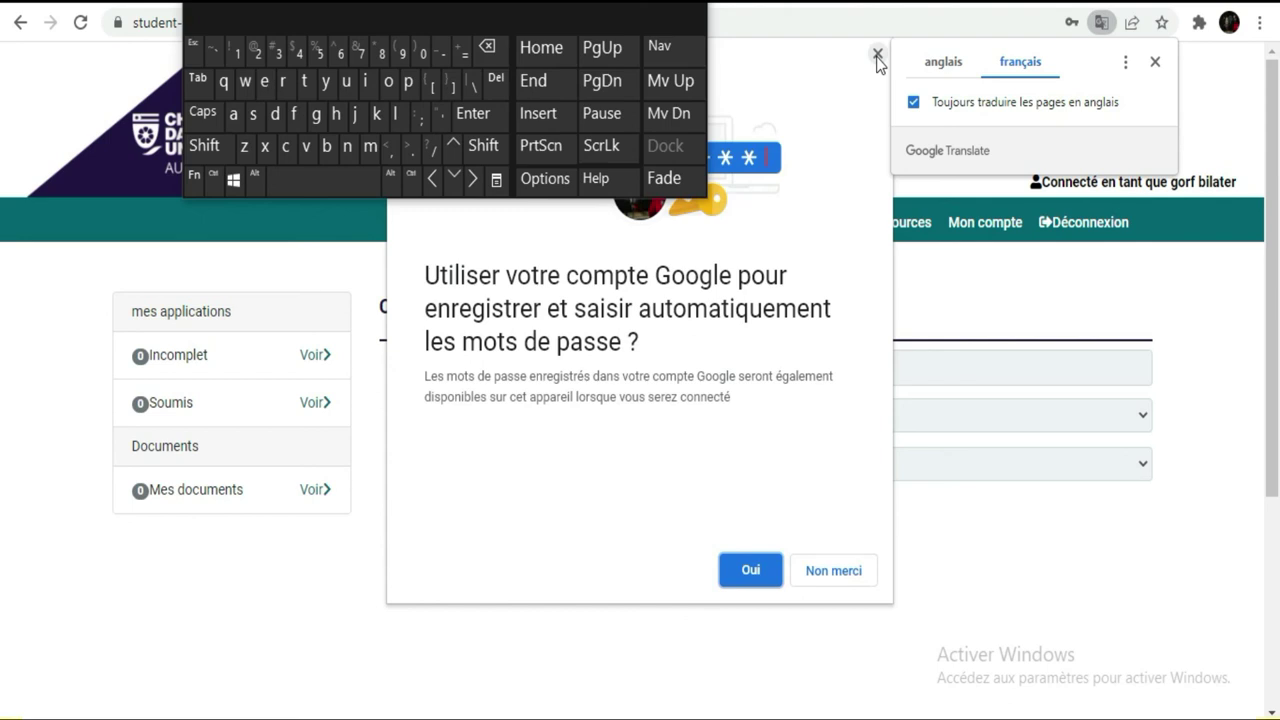
{"action": "left_click", "coordinate": [766, 585]}
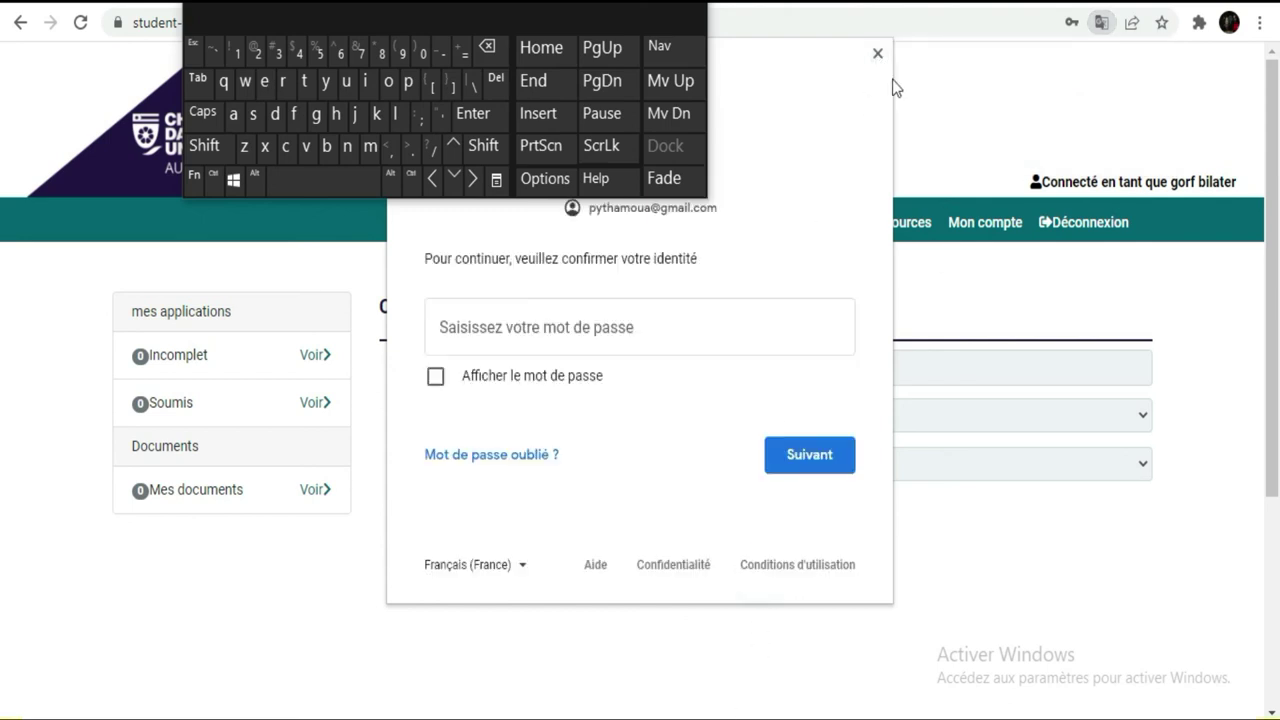
{"action": "left_click", "coordinate": [877, 53]}
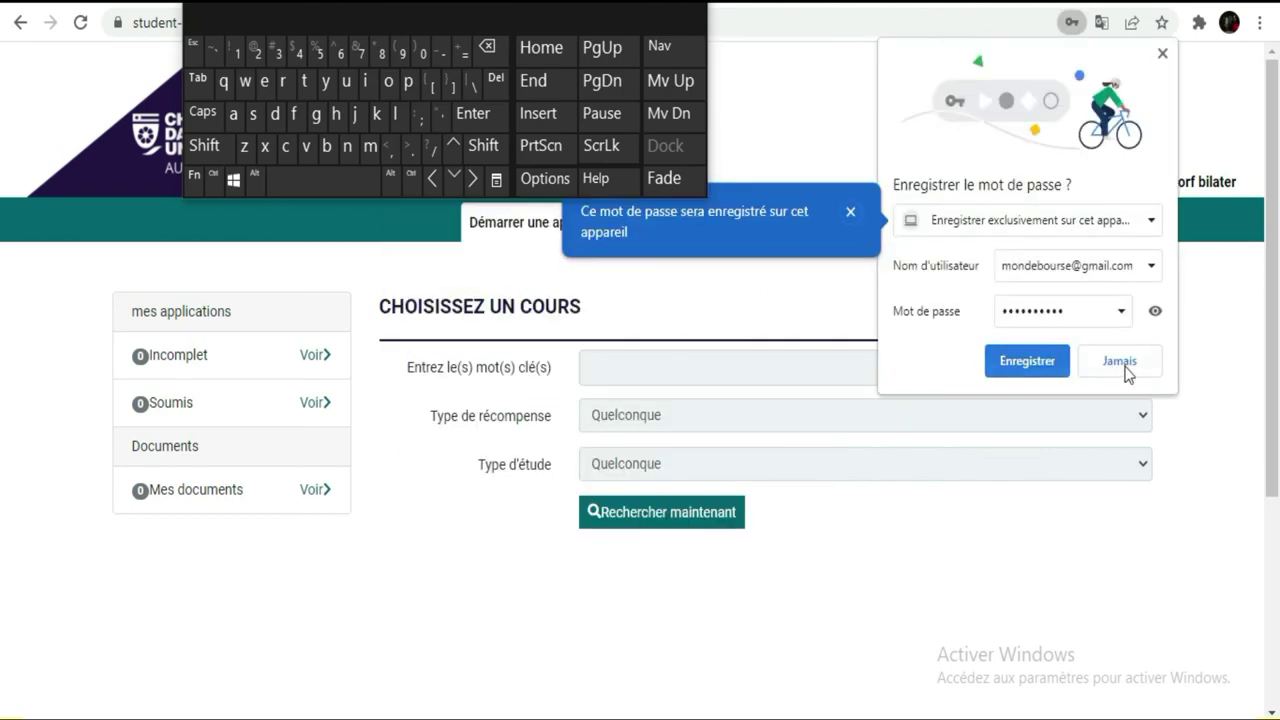
{"action": "left_click", "coordinate": [1162, 53]}
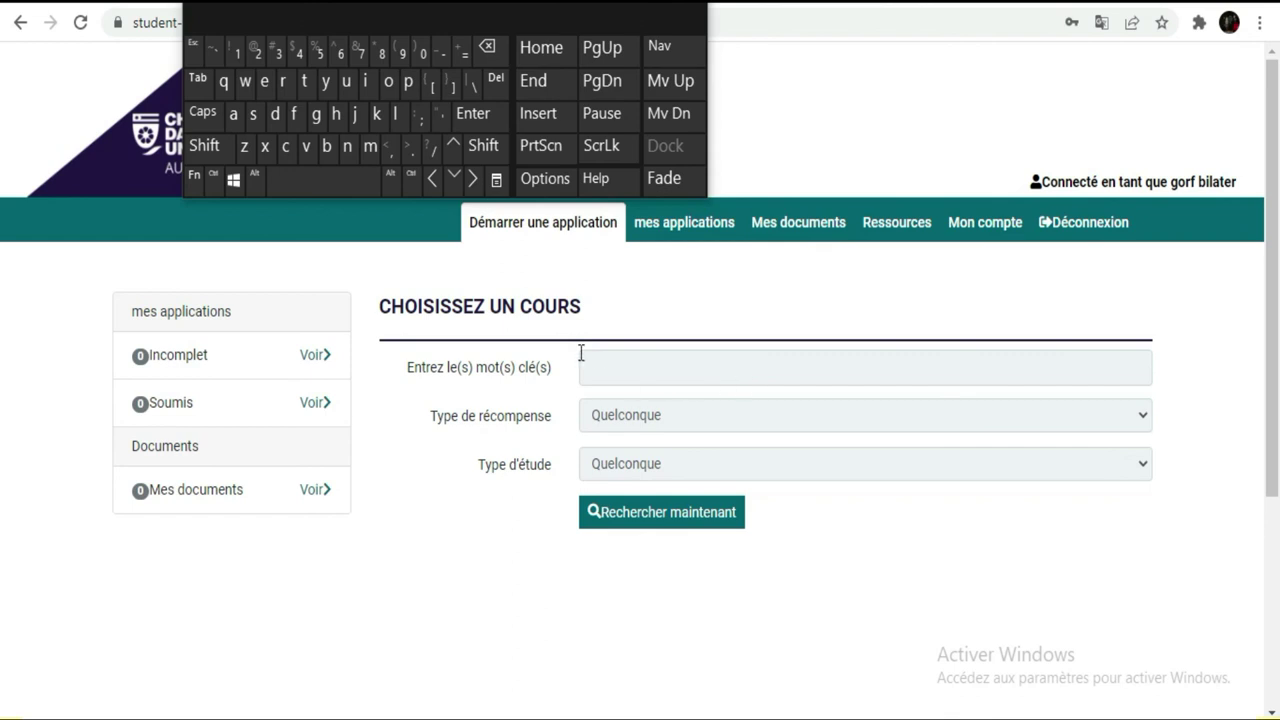
- Check the incomplete and submitted applications lists, and return to Démarrer une application
{"action": "left_click", "coordinate": [672, 229]}
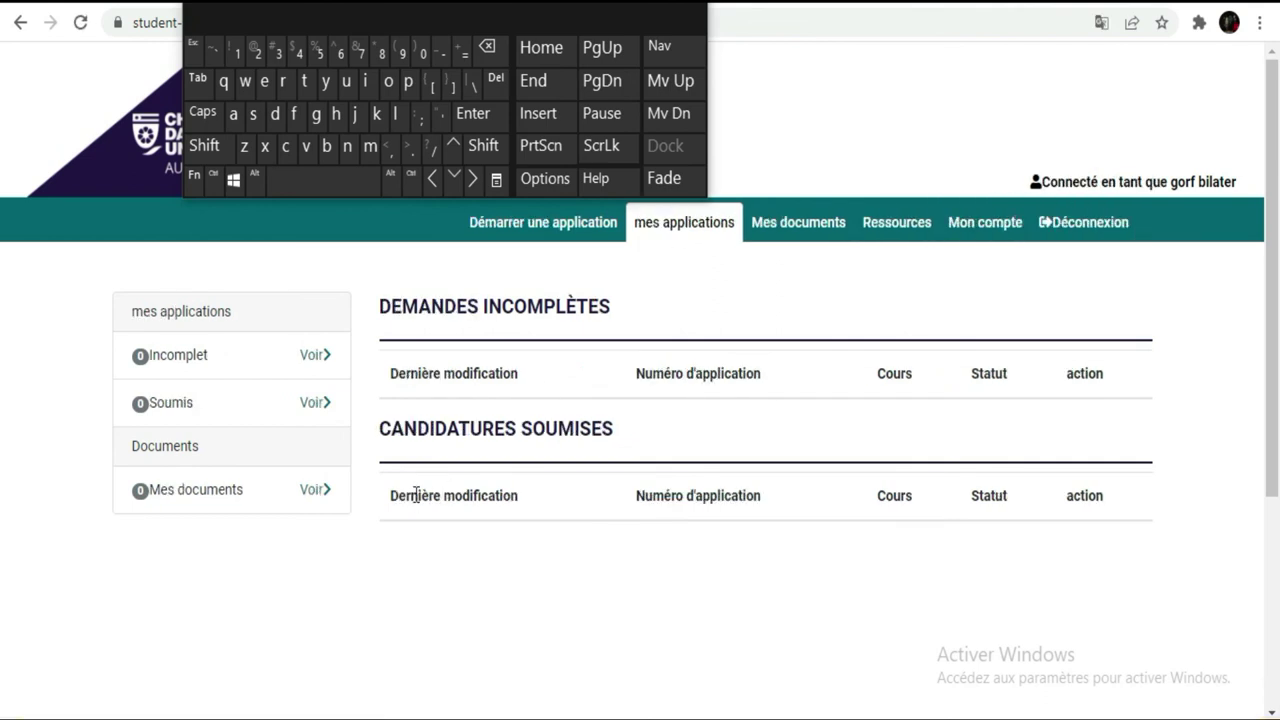
{"action": "left_click", "coordinate": [325, 362]}
{"action": "left_click", "coordinate": [526, 243]}
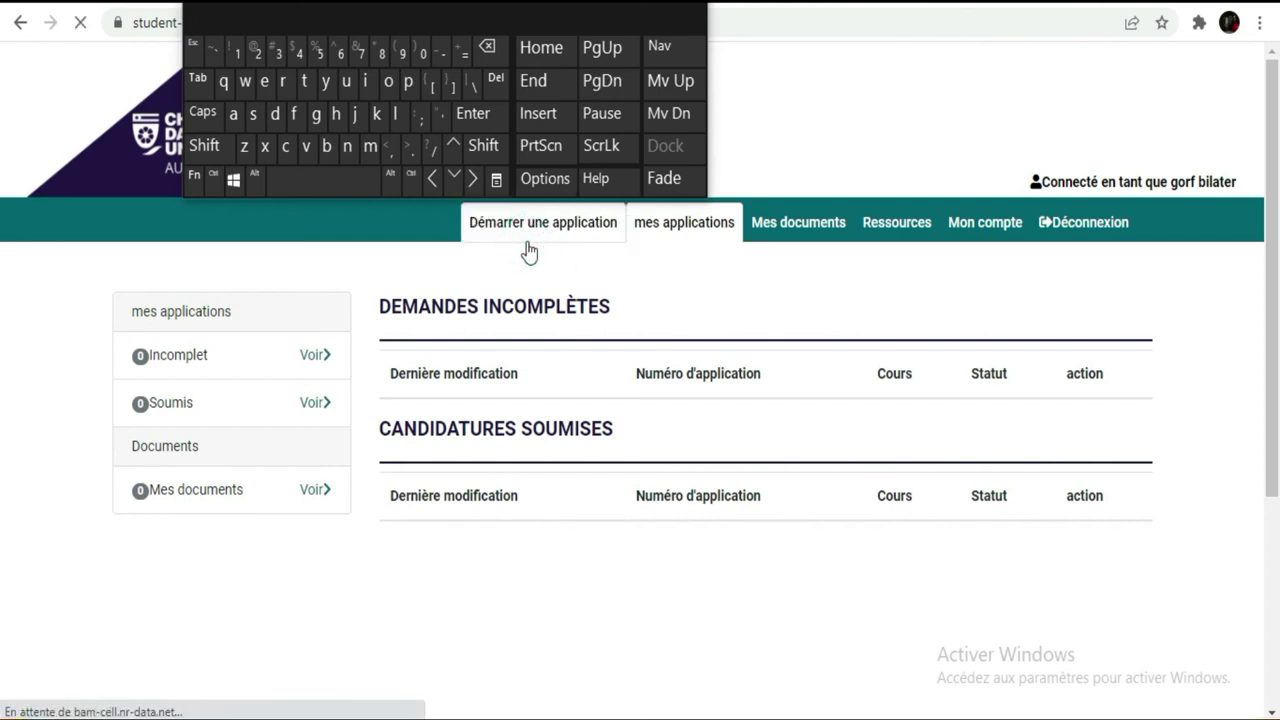